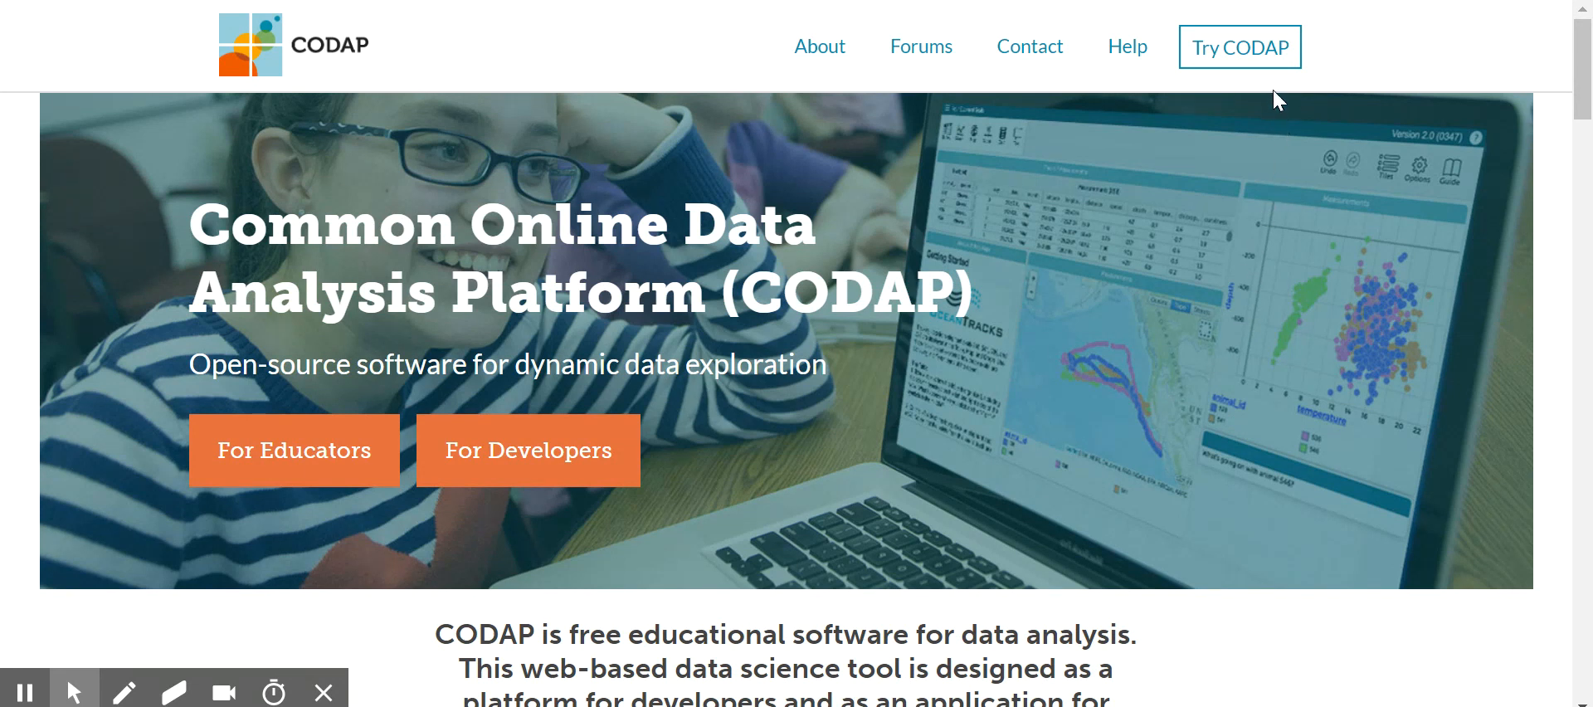
# Launch CODAP from its website and open the Roller Coasters example document
pyautogui.click(1227, 48)
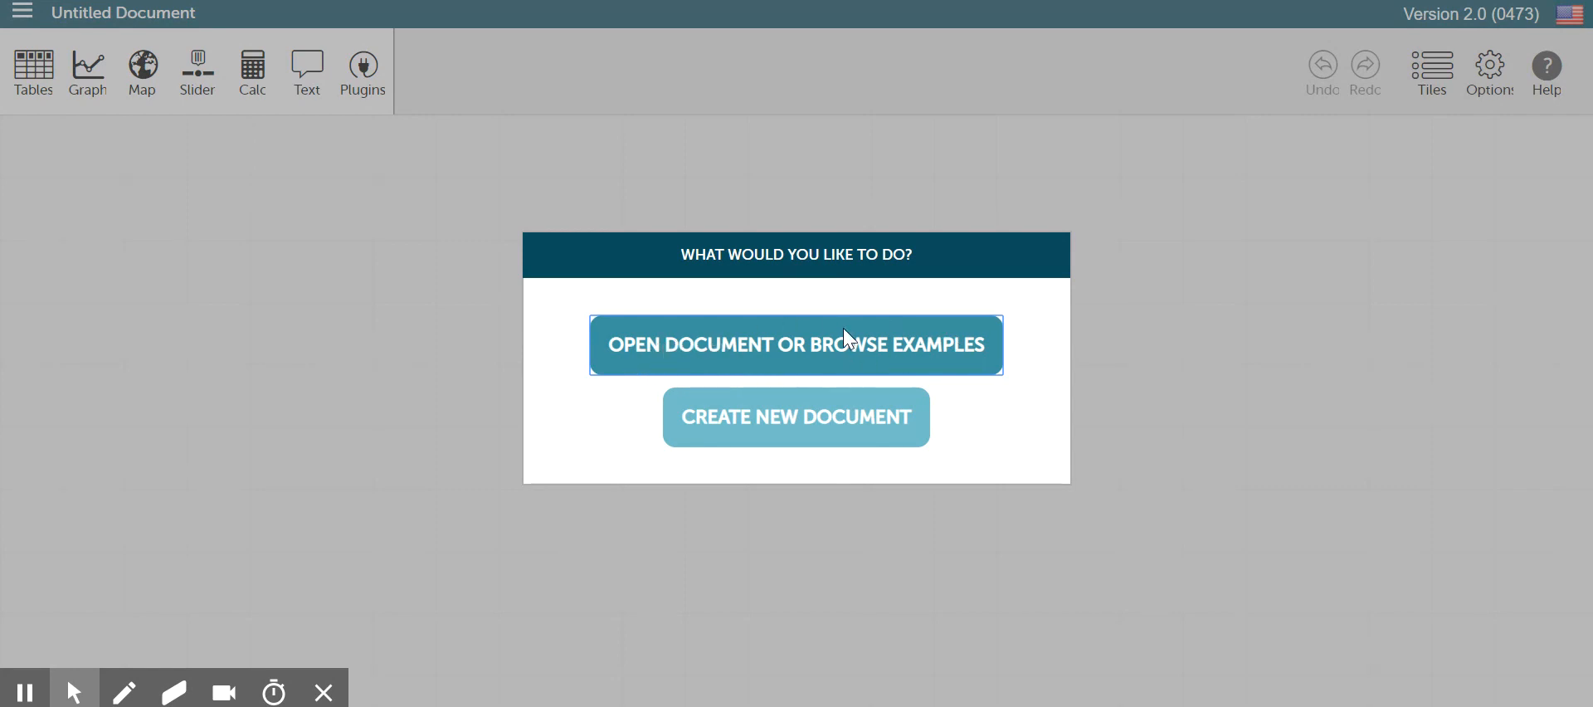
pyautogui.click(857, 353)
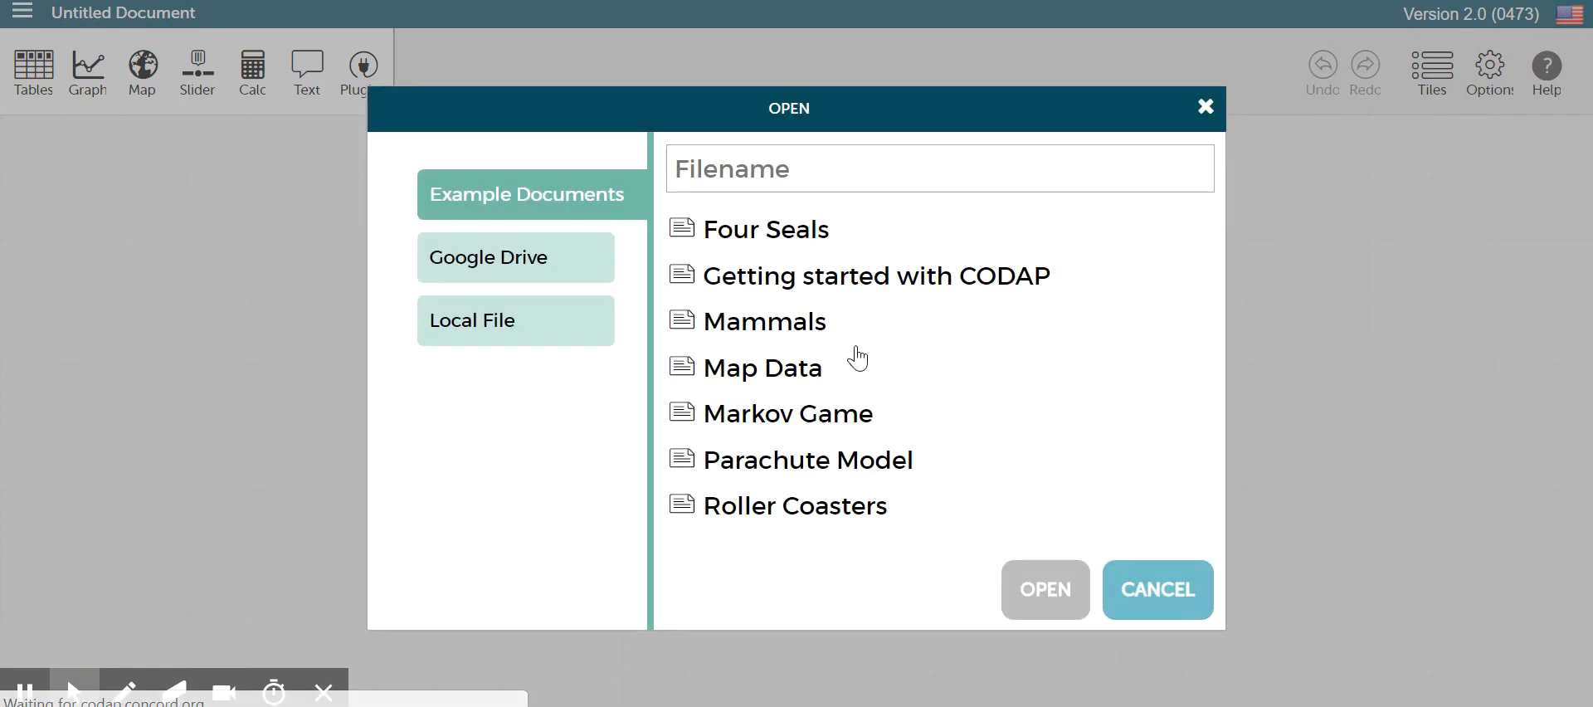
pyautogui.click(757, 509)
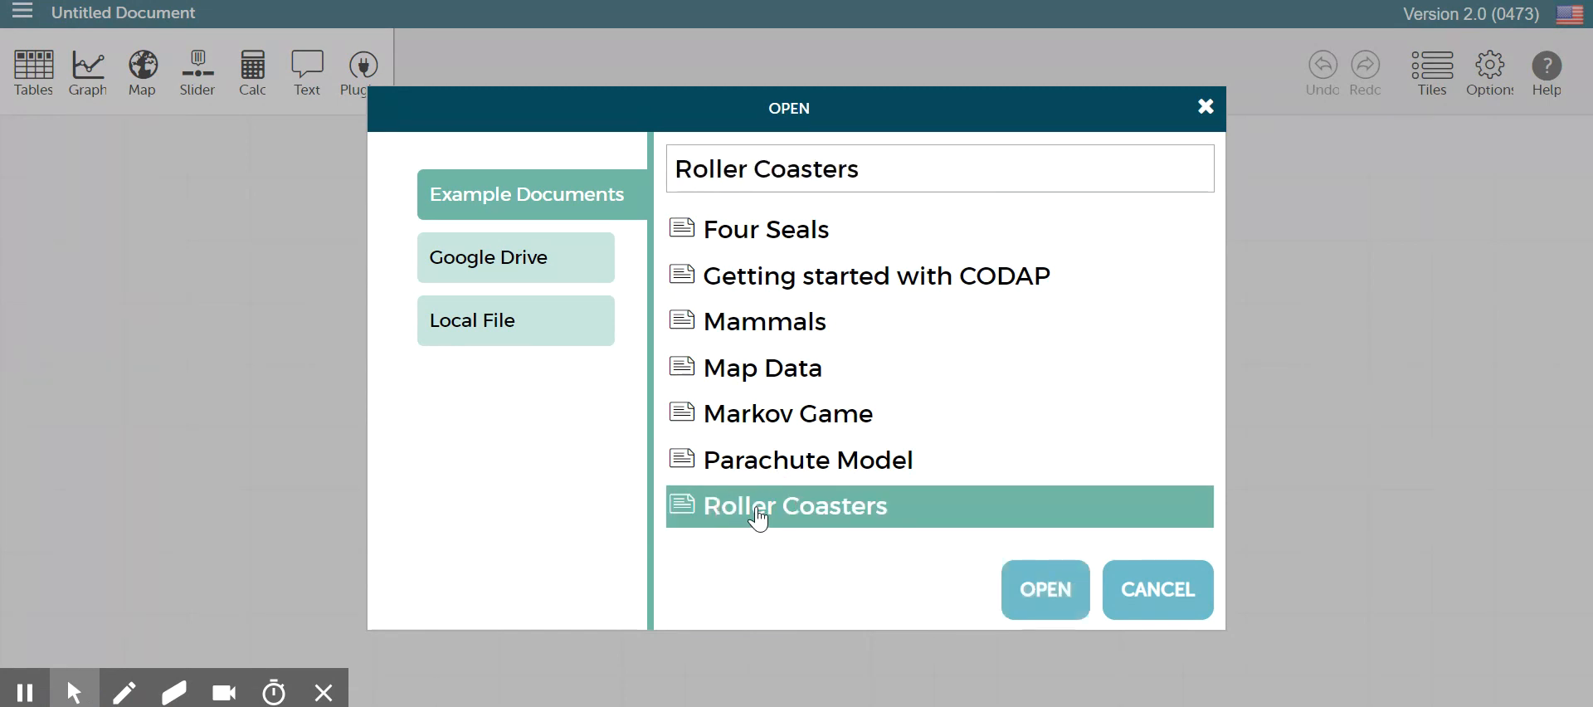
pyautogui.click(1044, 587)
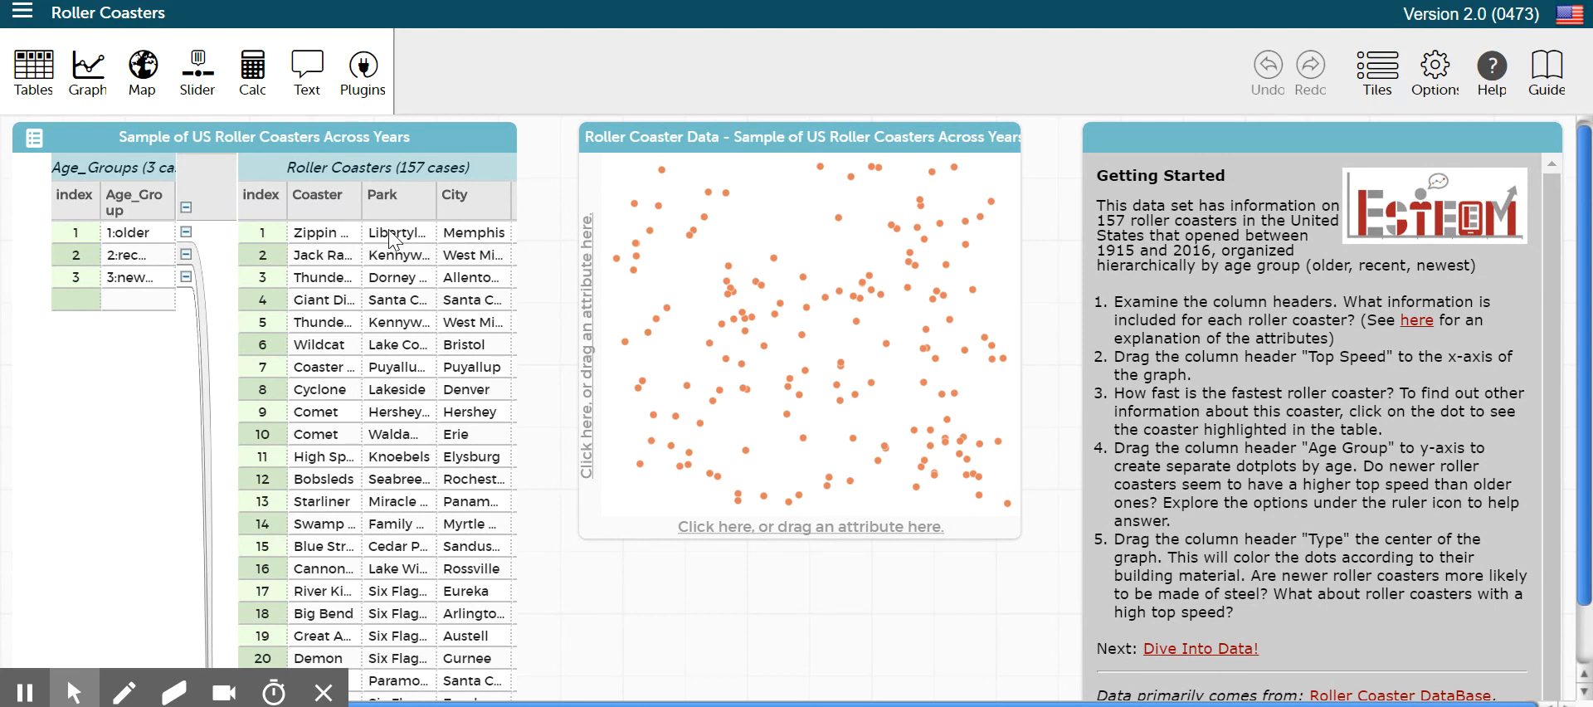
# Close the Getting Started guide and rearrange the tiles, widening the table and graph and moving the graph over the table
pyautogui.moveTo(517, 237); pyautogui.dragTo(548, 437)
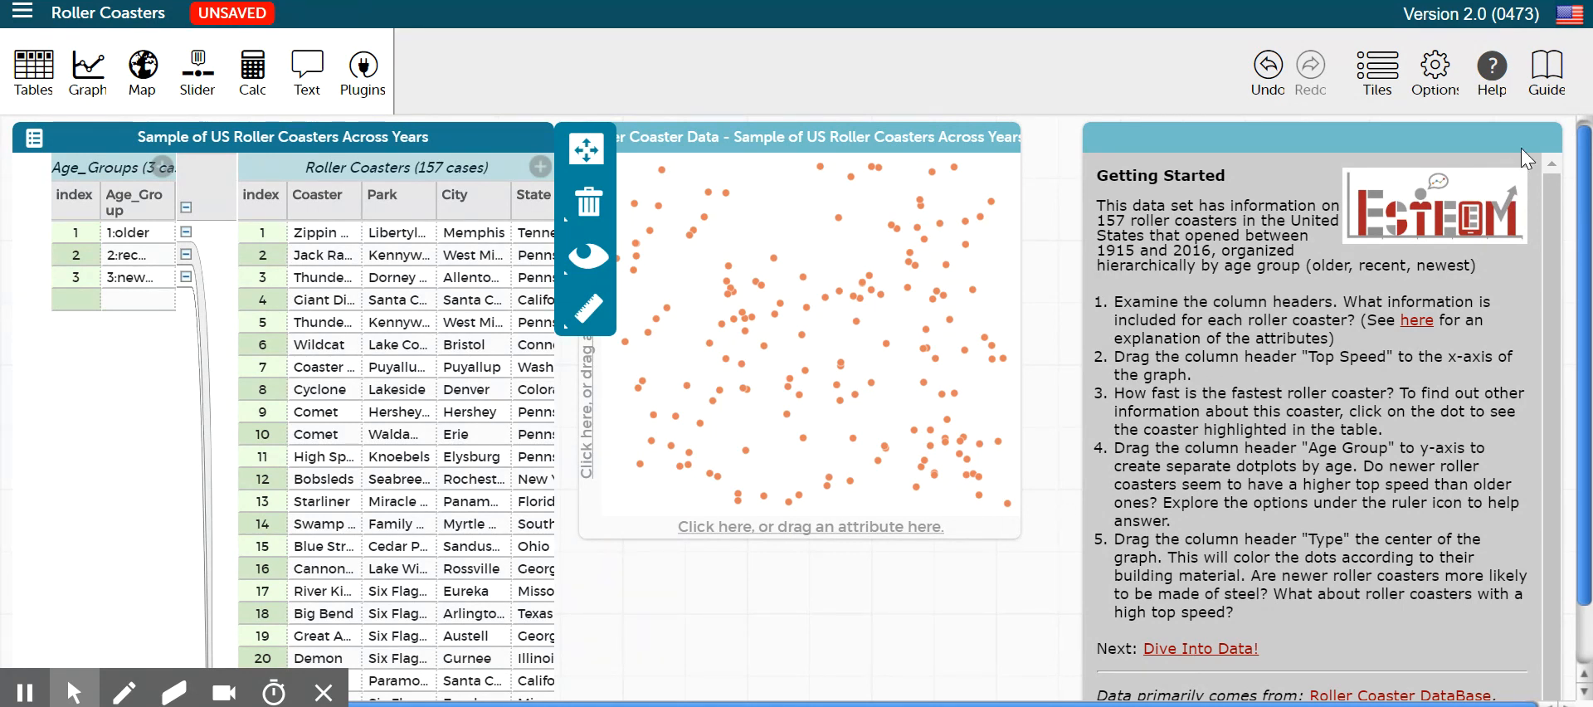
pyautogui.click(1547, 140)
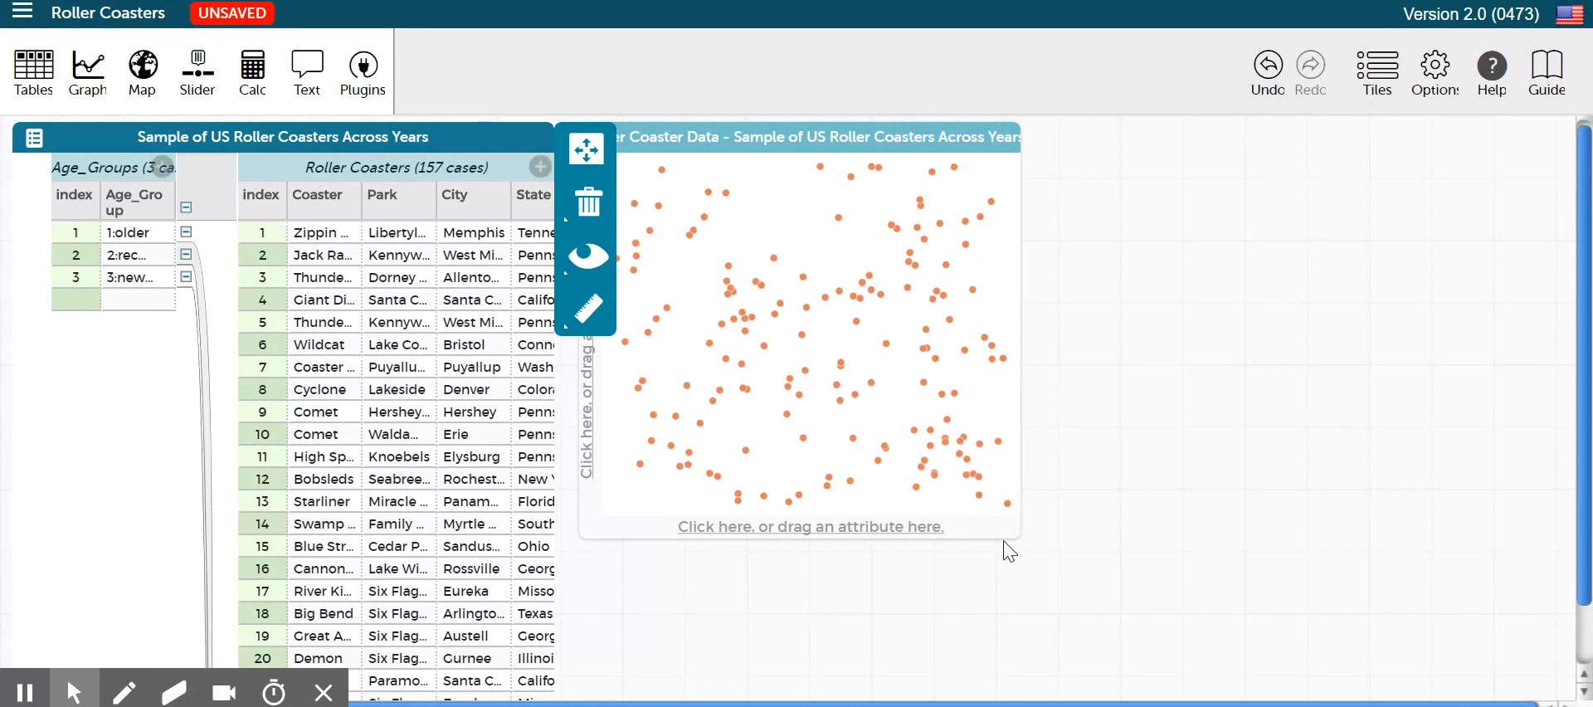
pyautogui.moveTo(1018, 536); pyautogui.dragTo(1282, 494)
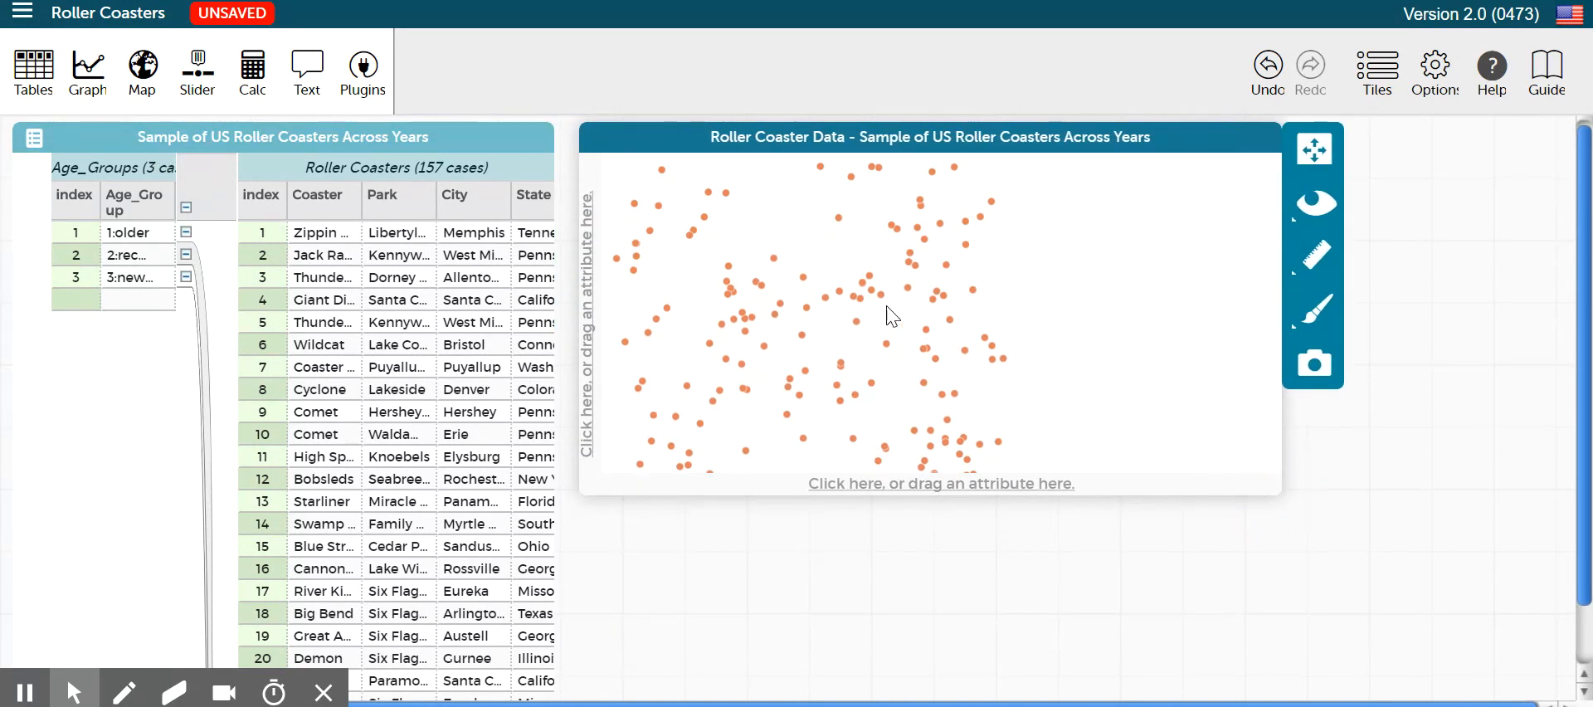
pyautogui.moveTo(652, 137); pyautogui.dragTo(188, 107)
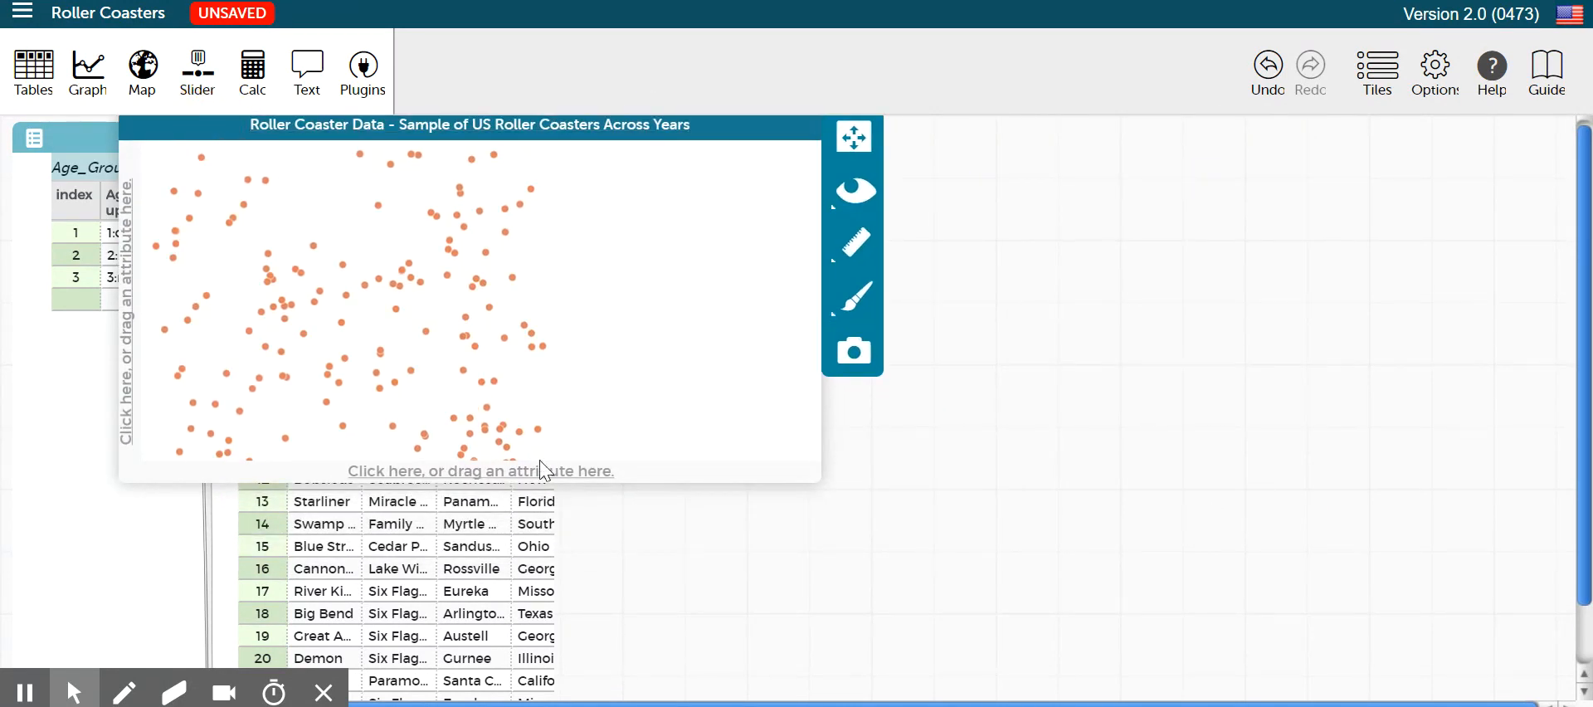
# Plot Top_Speed from Roller Coasters on the graph's horizontal axis and reduce the graph's height
pyautogui.click(528, 479)
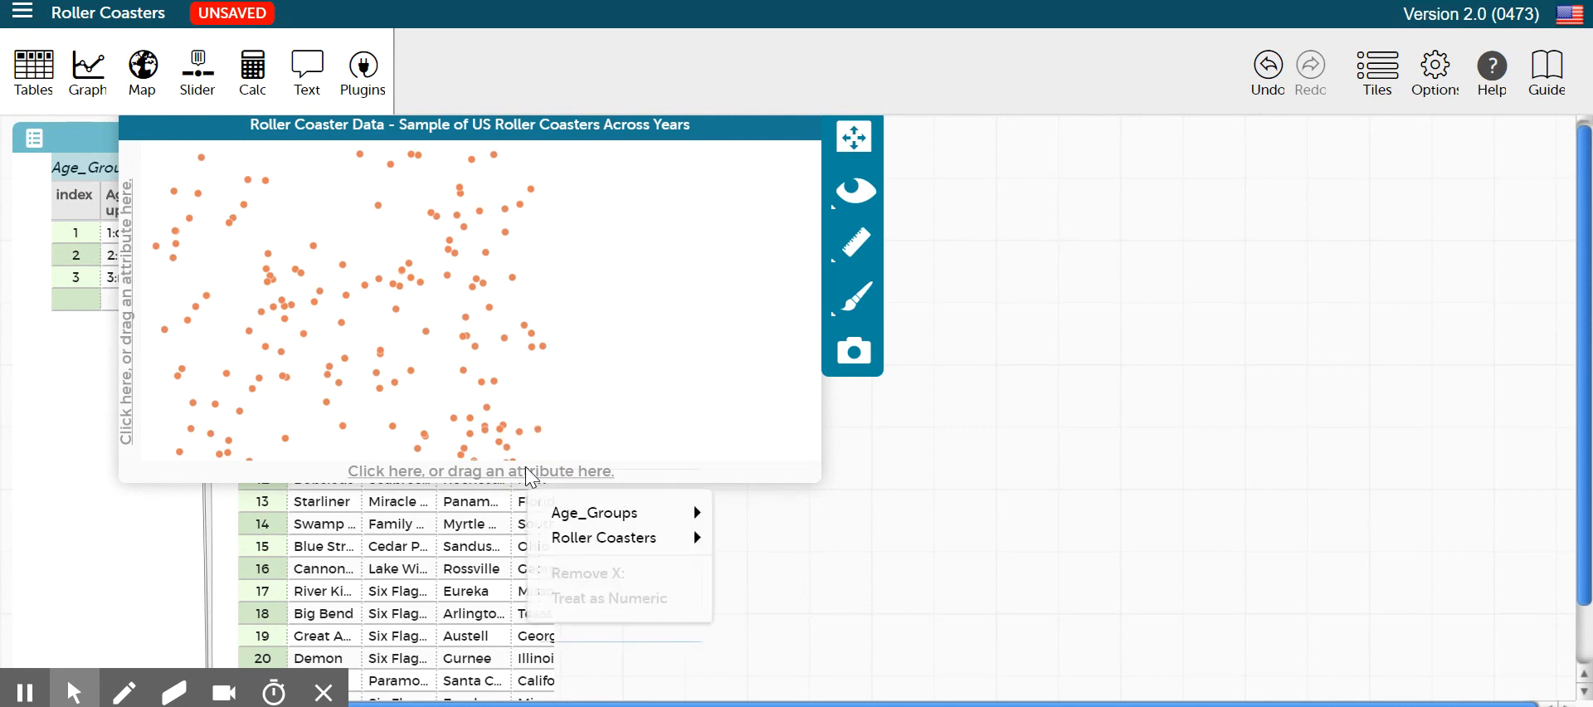
pyautogui.moveTo(591, 536)
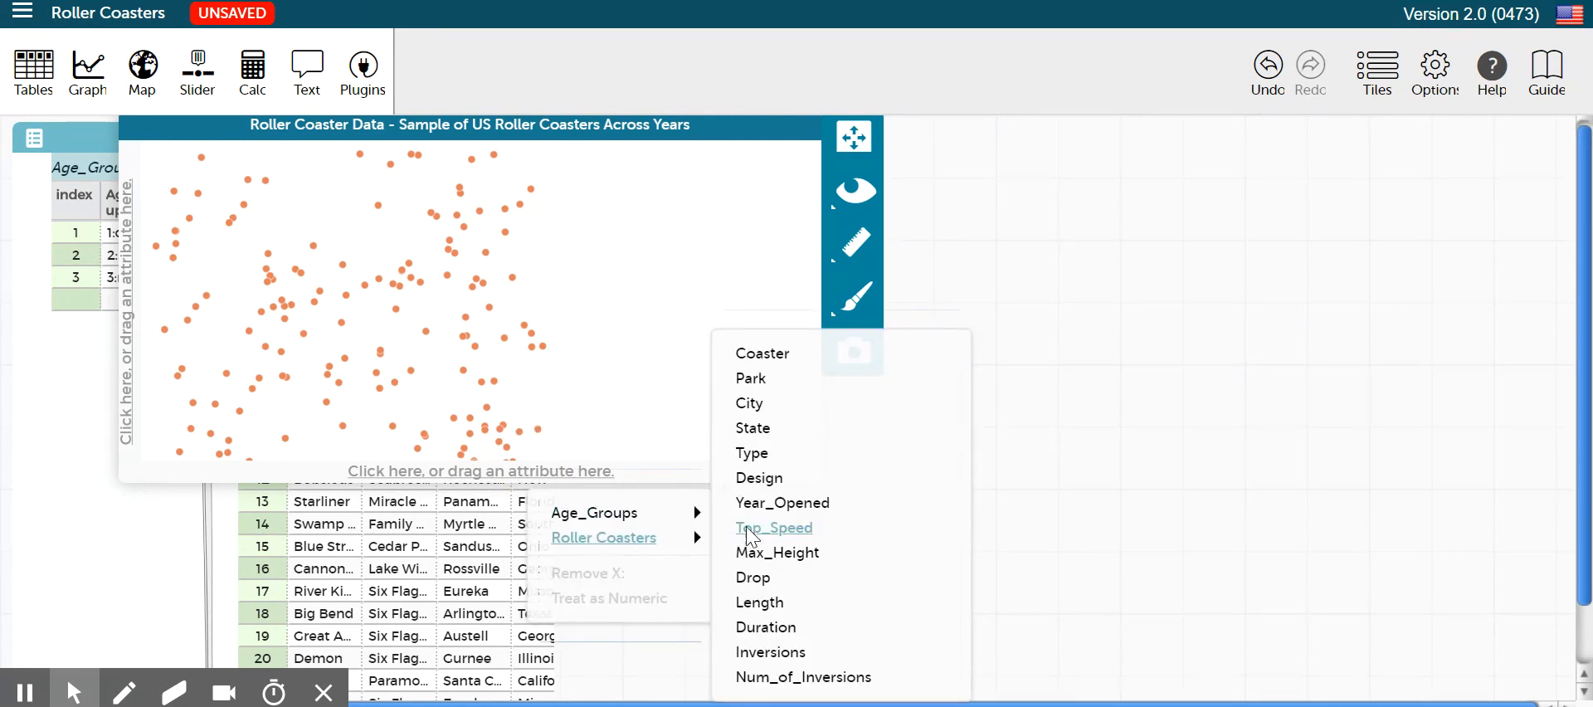
pyautogui.click(789, 534)
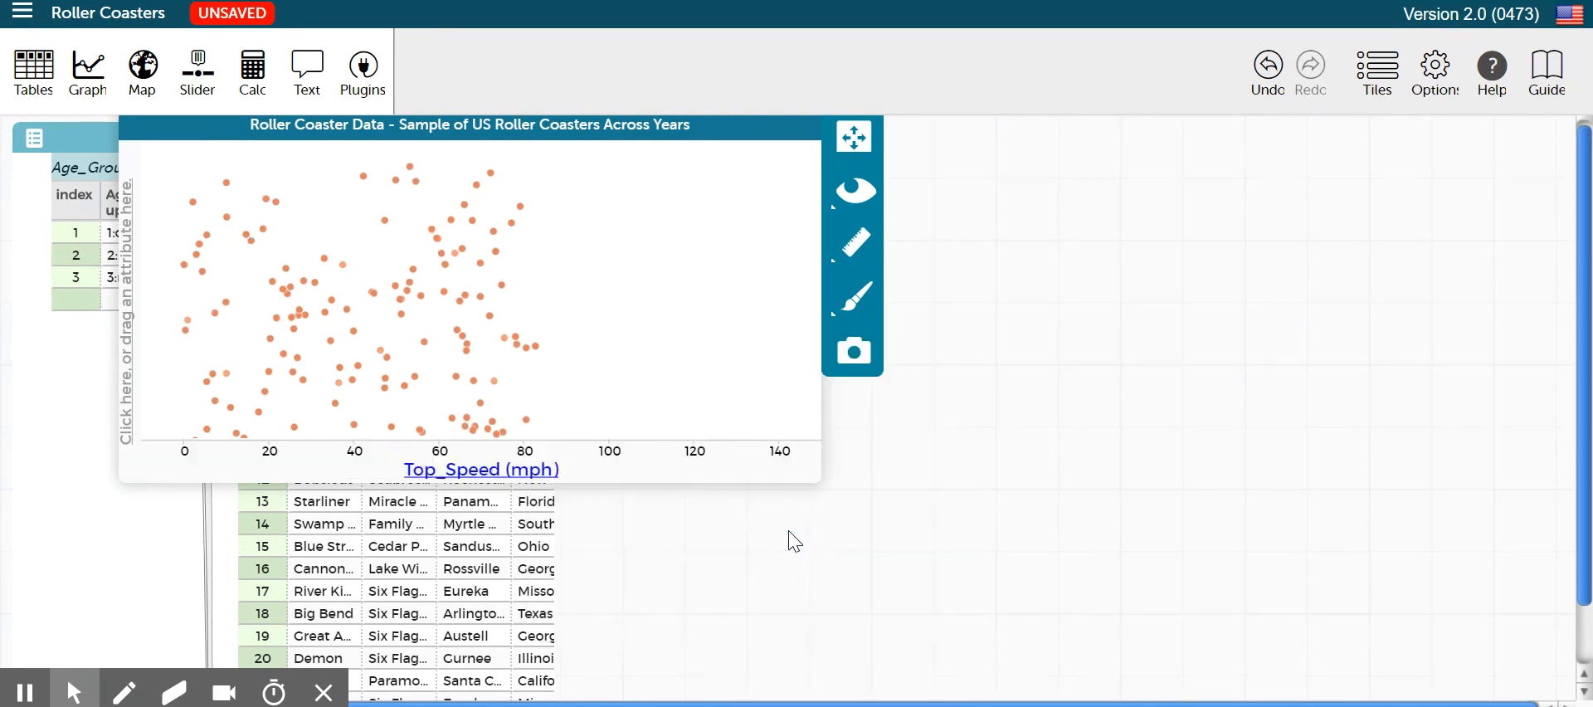
pyautogui.moveTo(812, 480); pyautogui.dragTo(814, 363)
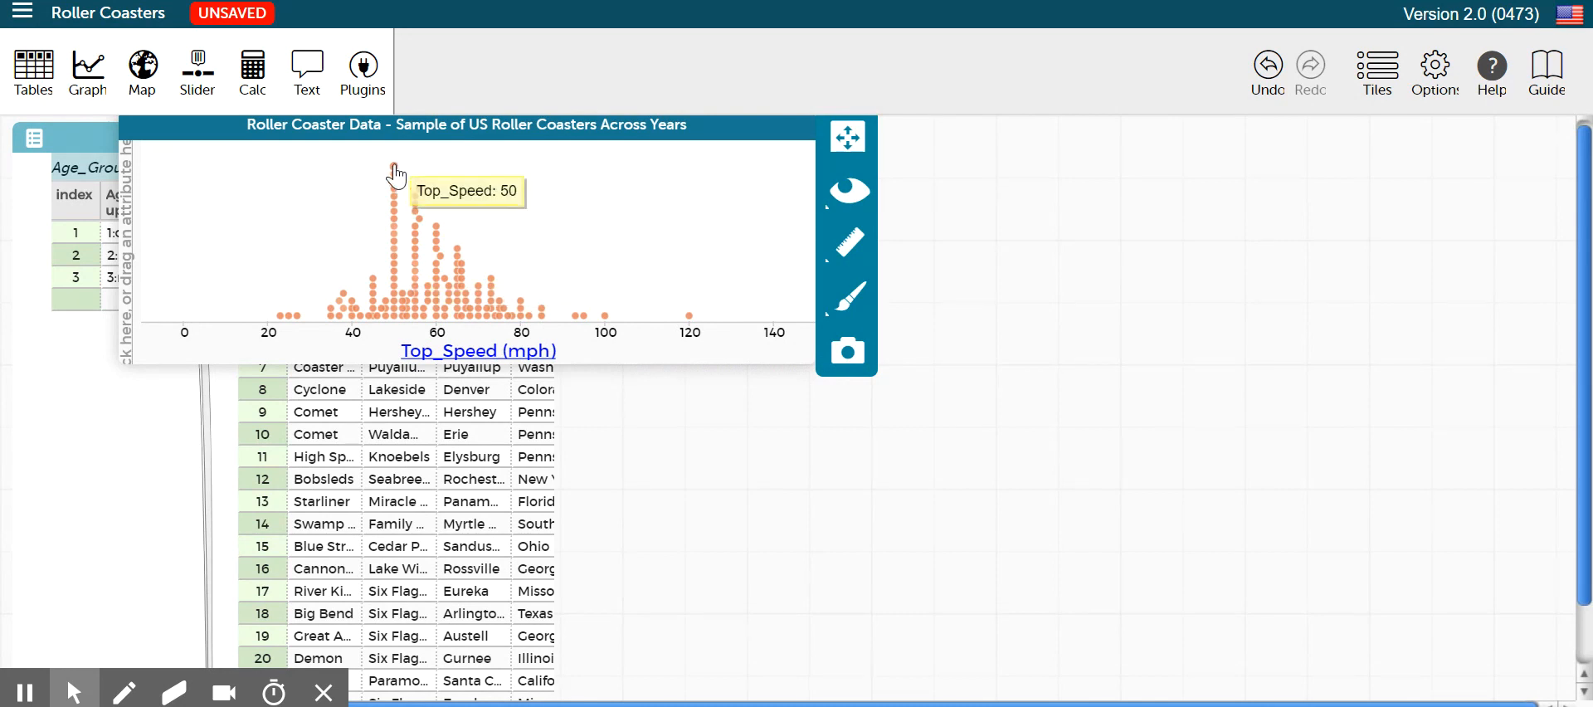
pyautogui.moveTo(439, 313)
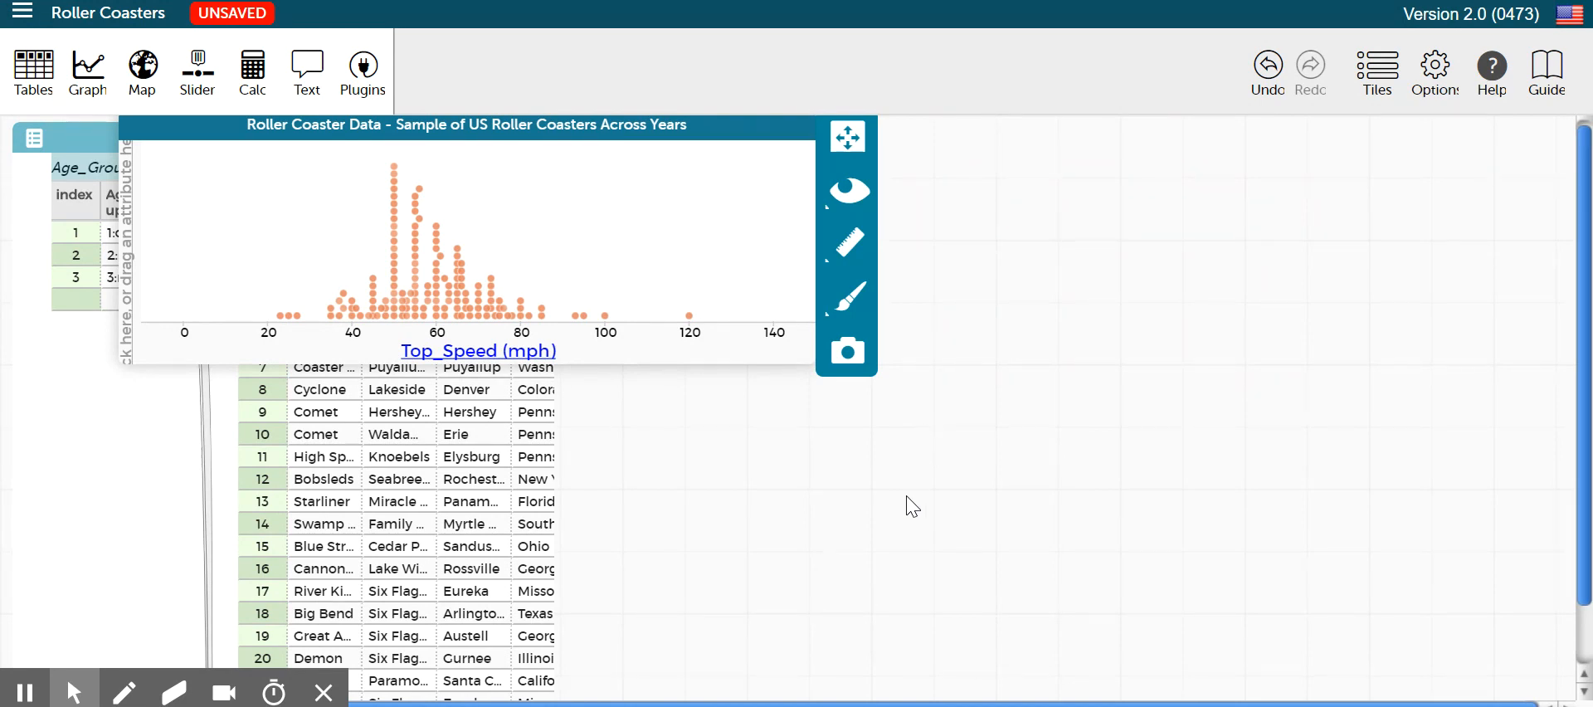
# Switch to the Word notes, review the measures of center and spread for symmetric distributions, and return to CODAP
pyautogui.moveTo(706, 706)
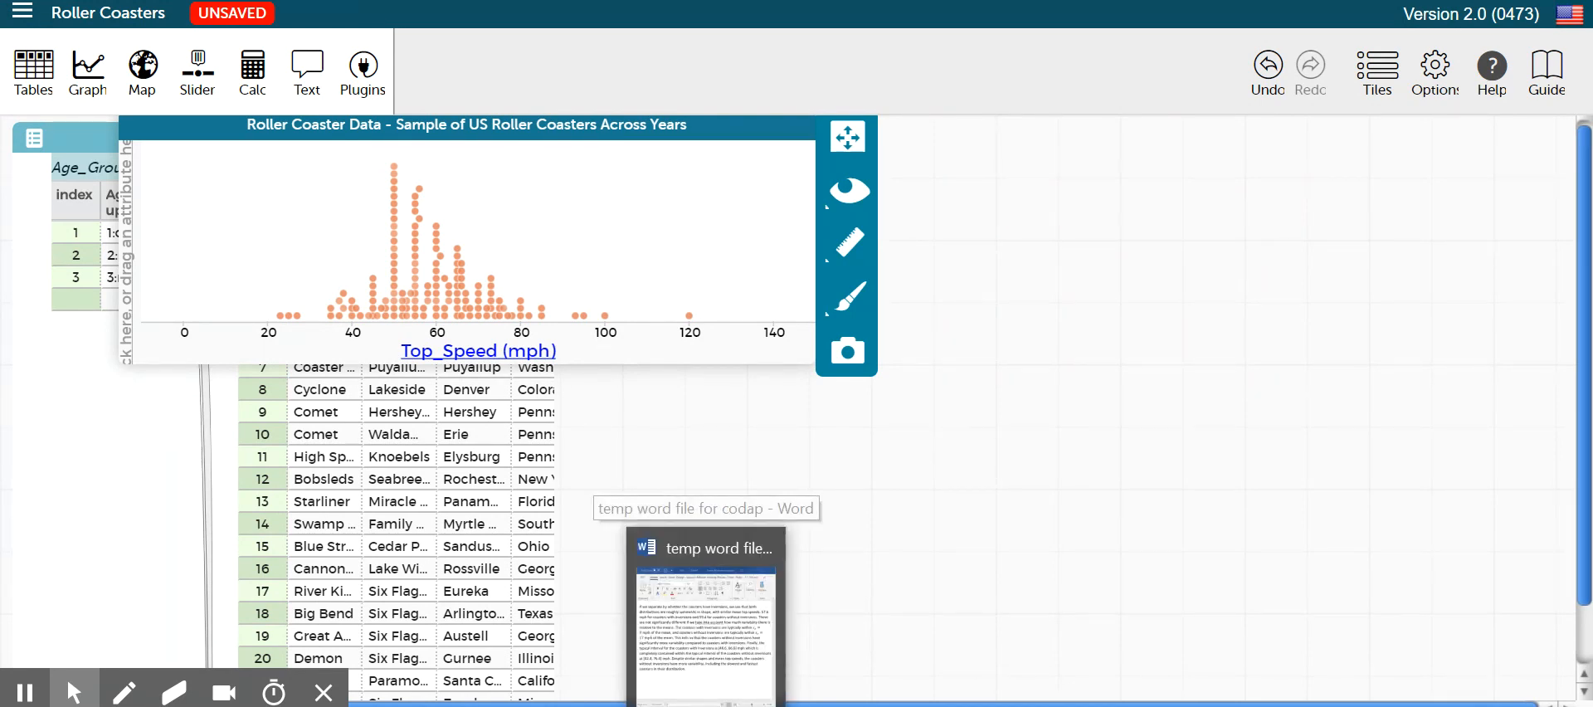
pyautogui.click(705, 631)
pyautogui.scroll(-10, 1198, 320)
pyautogui.scroll(2, 1197, 319)
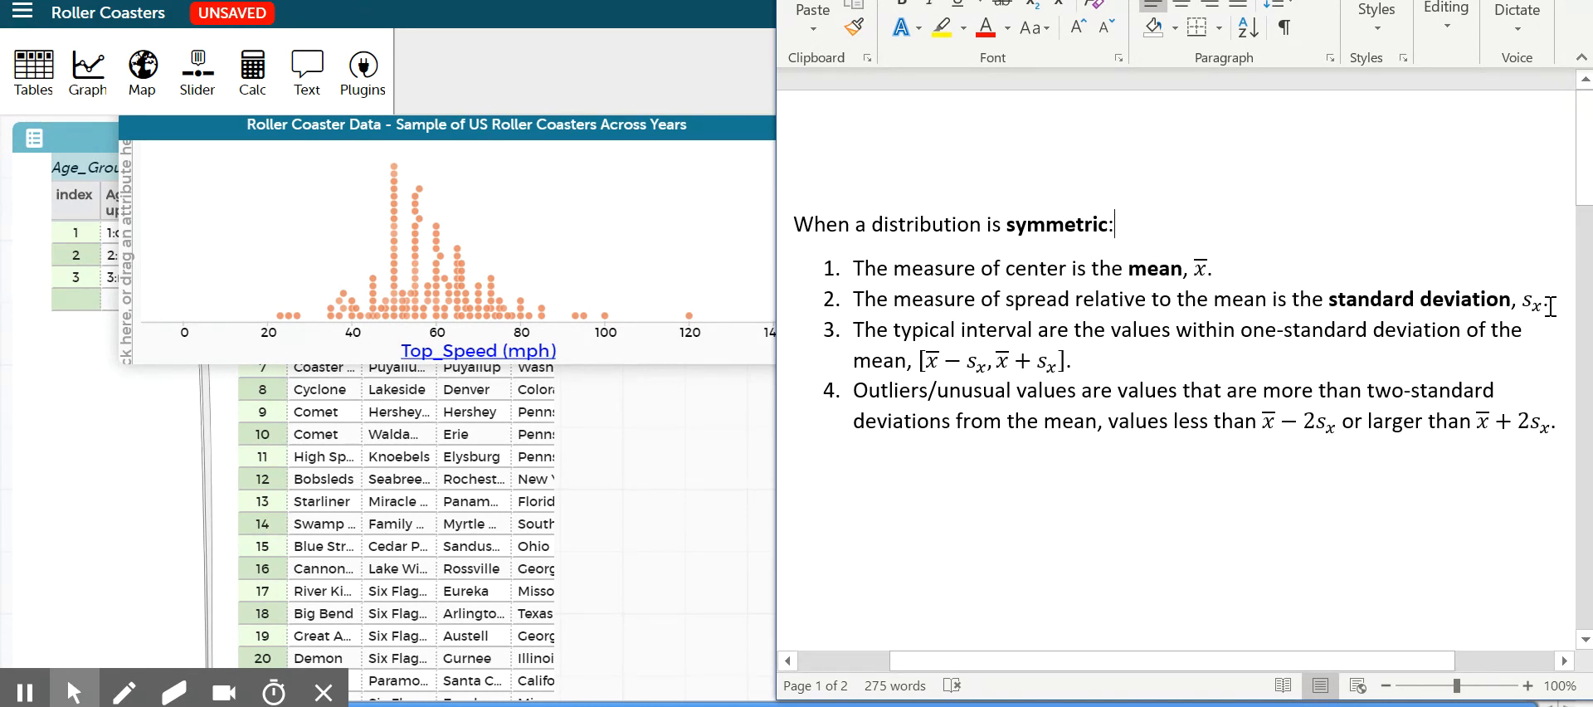
pyautogui.click(1494, 426)
pyautogui.click(720, 243)
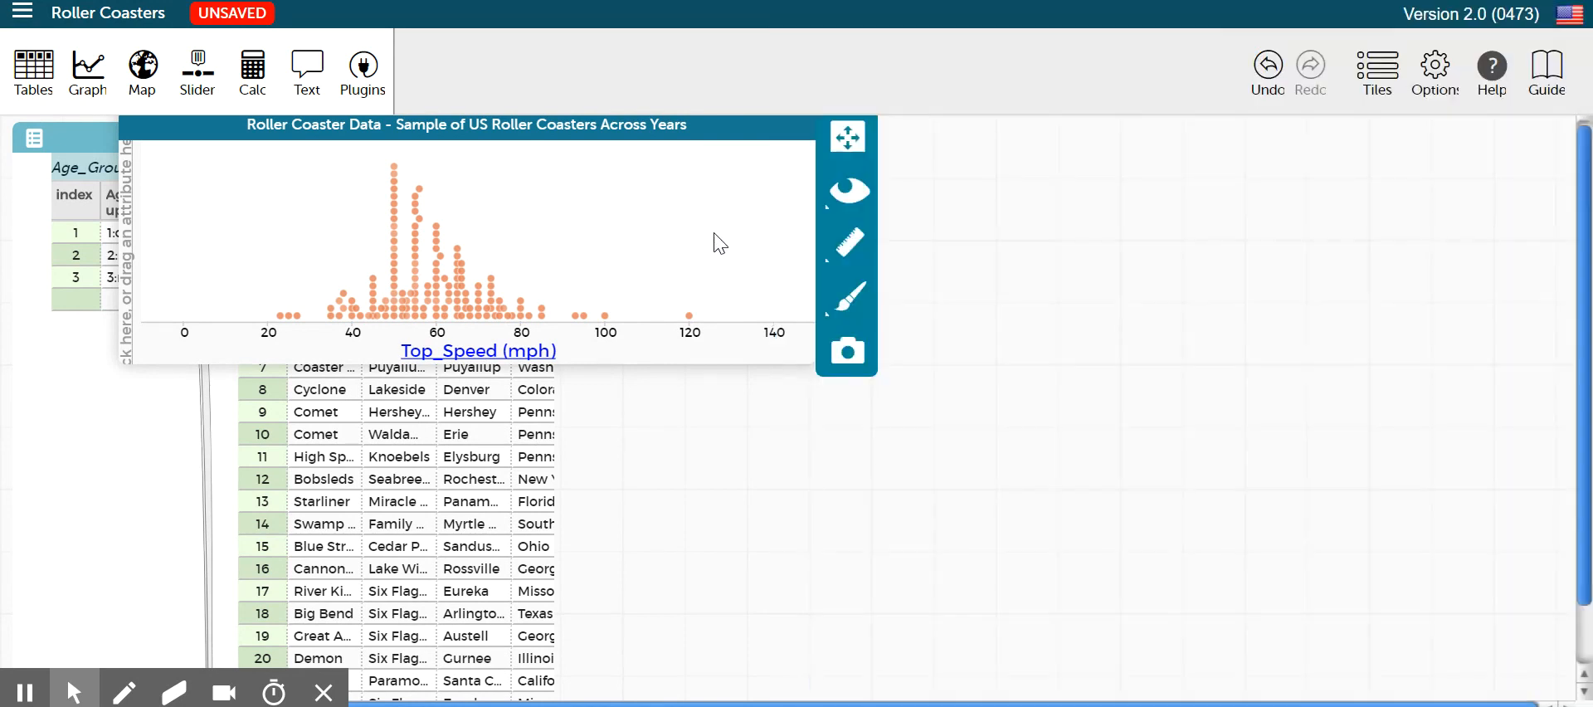
# Show the mean and standard deviation on the Top_Speed dot plot and read both values
pyautogui.click(852, 242)
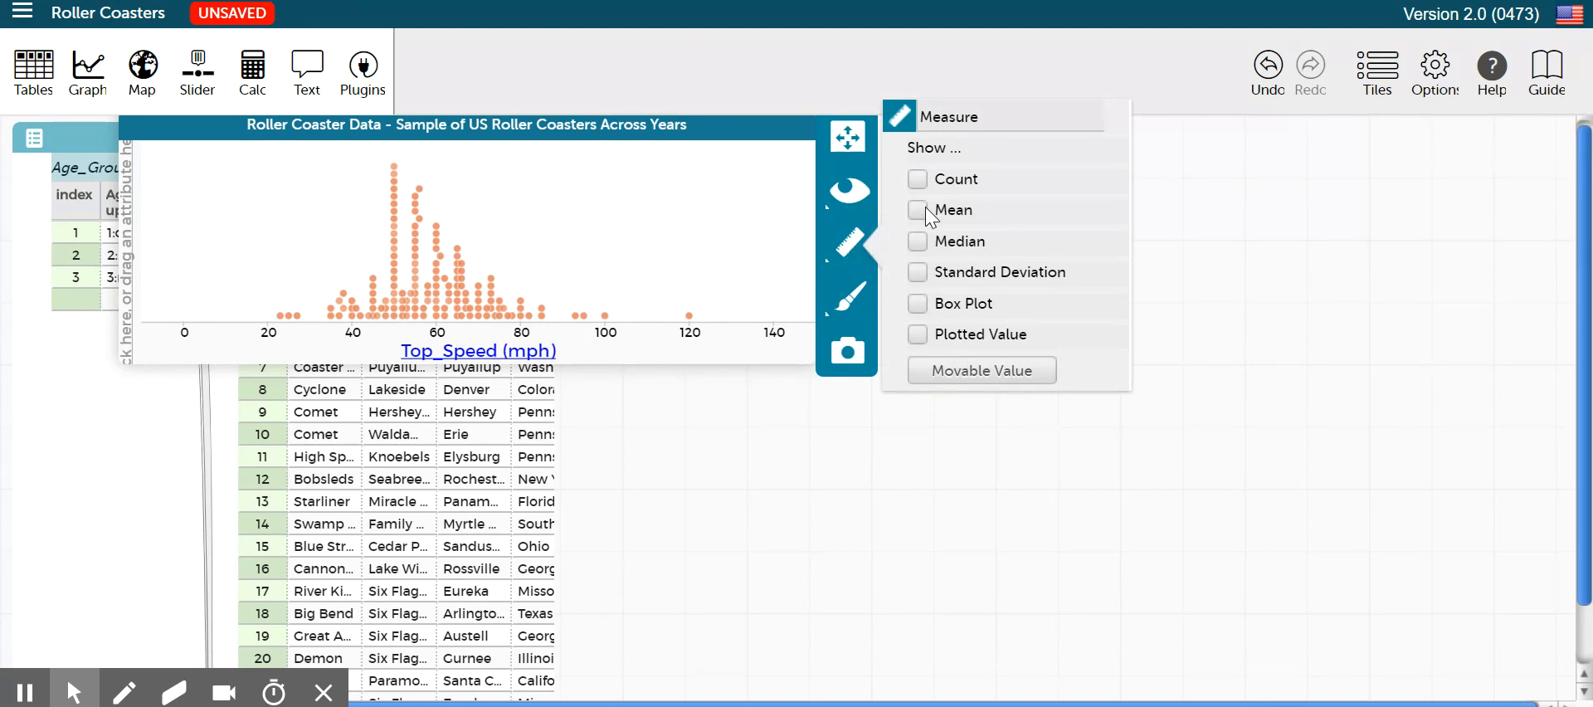
pyautogui.click(925, 209)
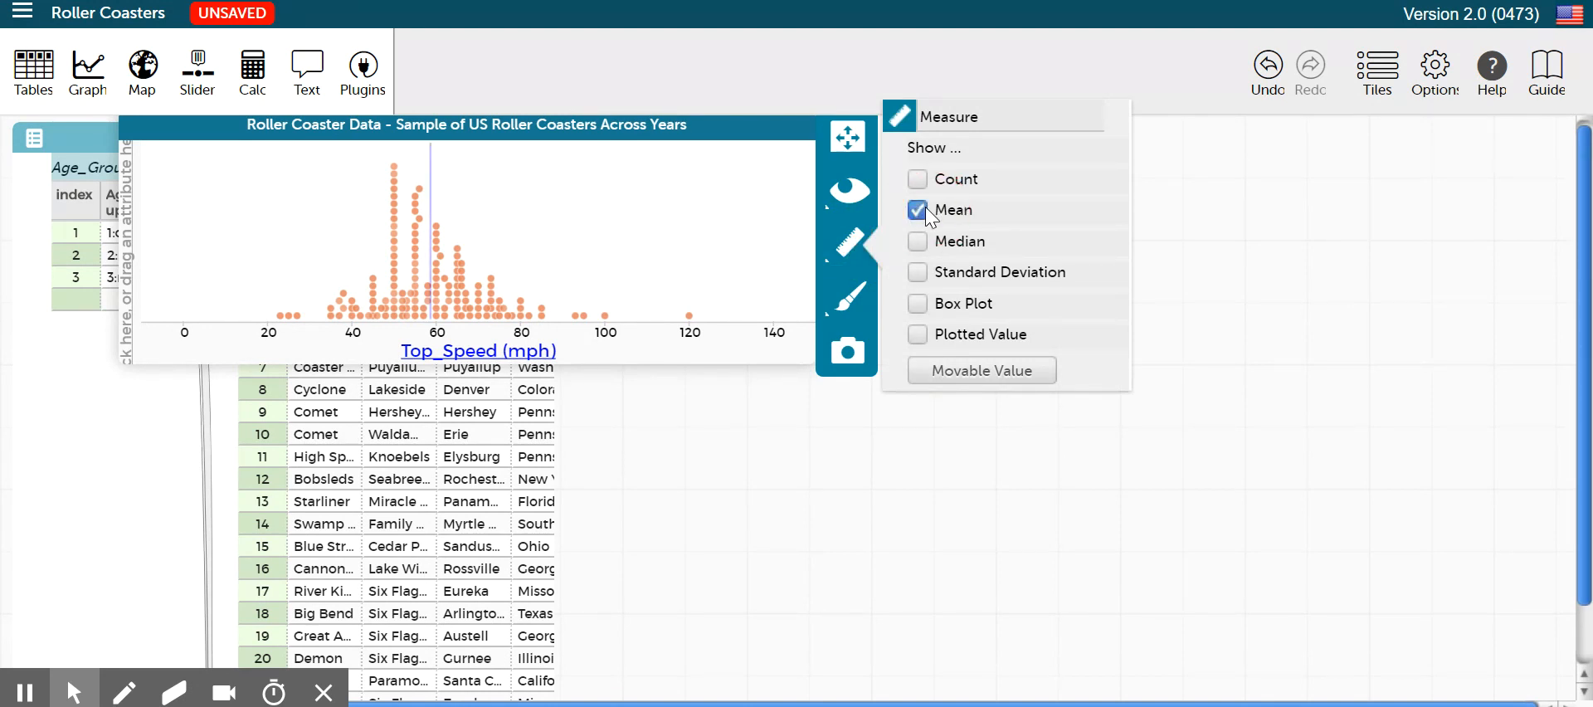
pyautogui.click(918, 272)
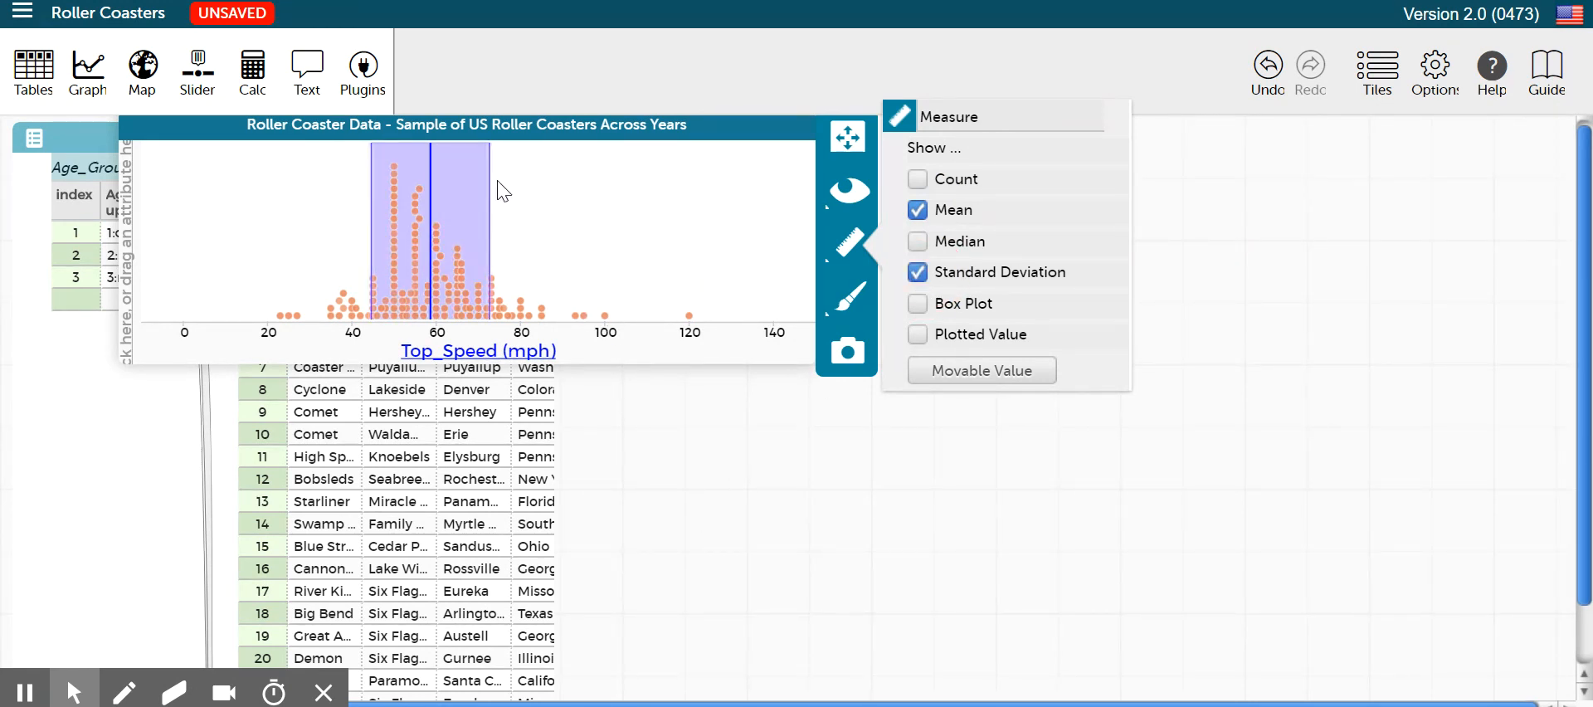
pyautogui.moveTo(431, 169)
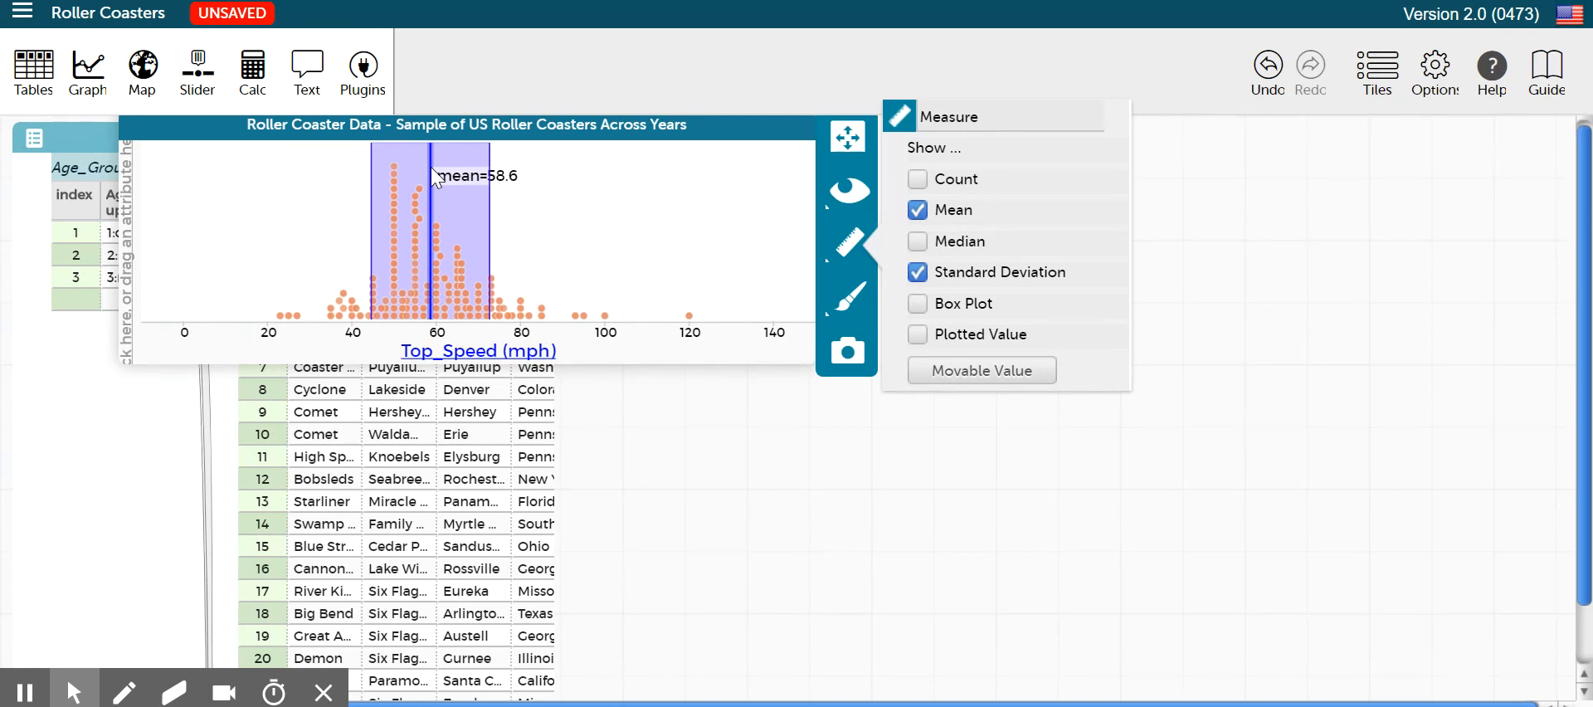
pyautogui.moveTo(491, 207)
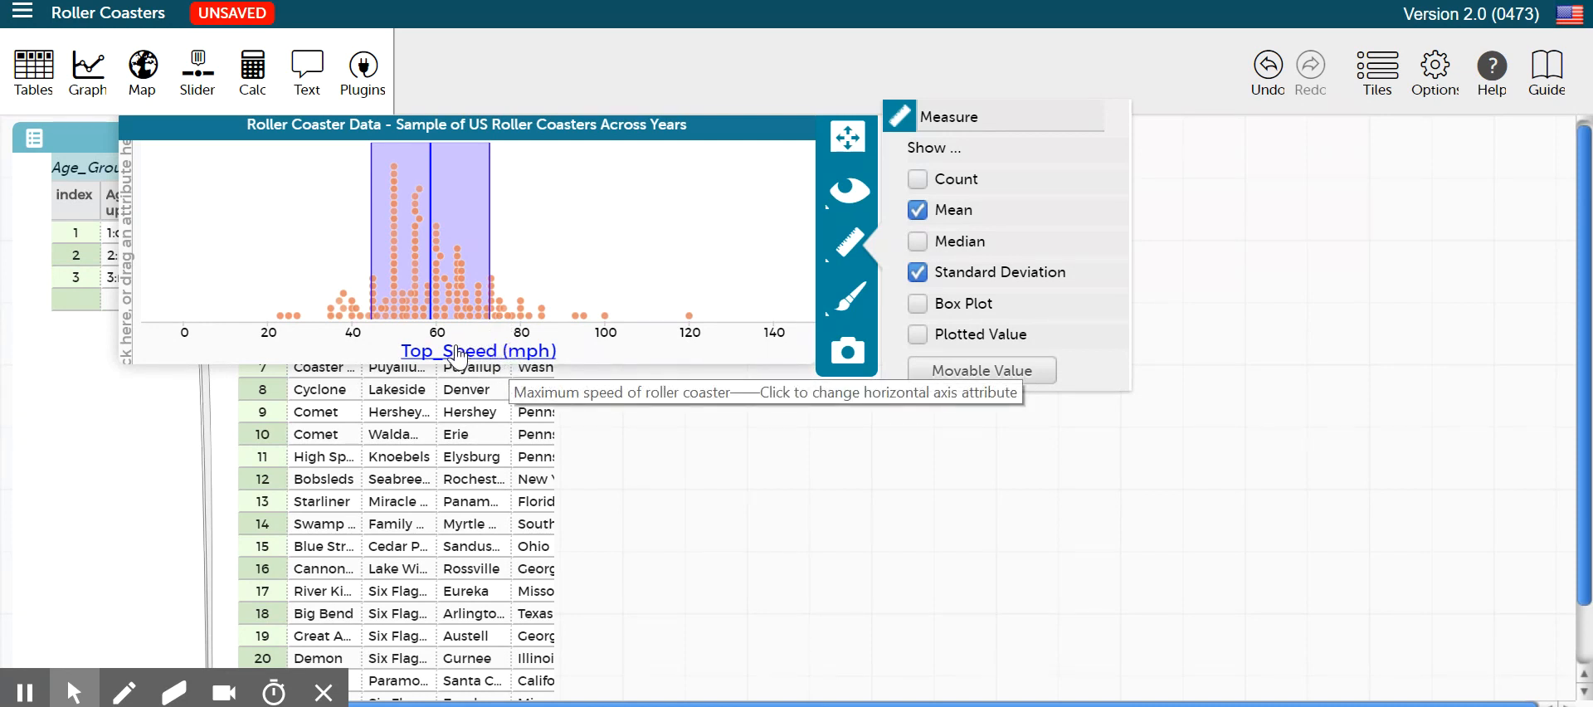
# Hide the mean and standard deviation on the Top_Speed plot to view the bare distribution, and show both again
pyautogui.click(917, 272)
pyautogui.click(917, 210)
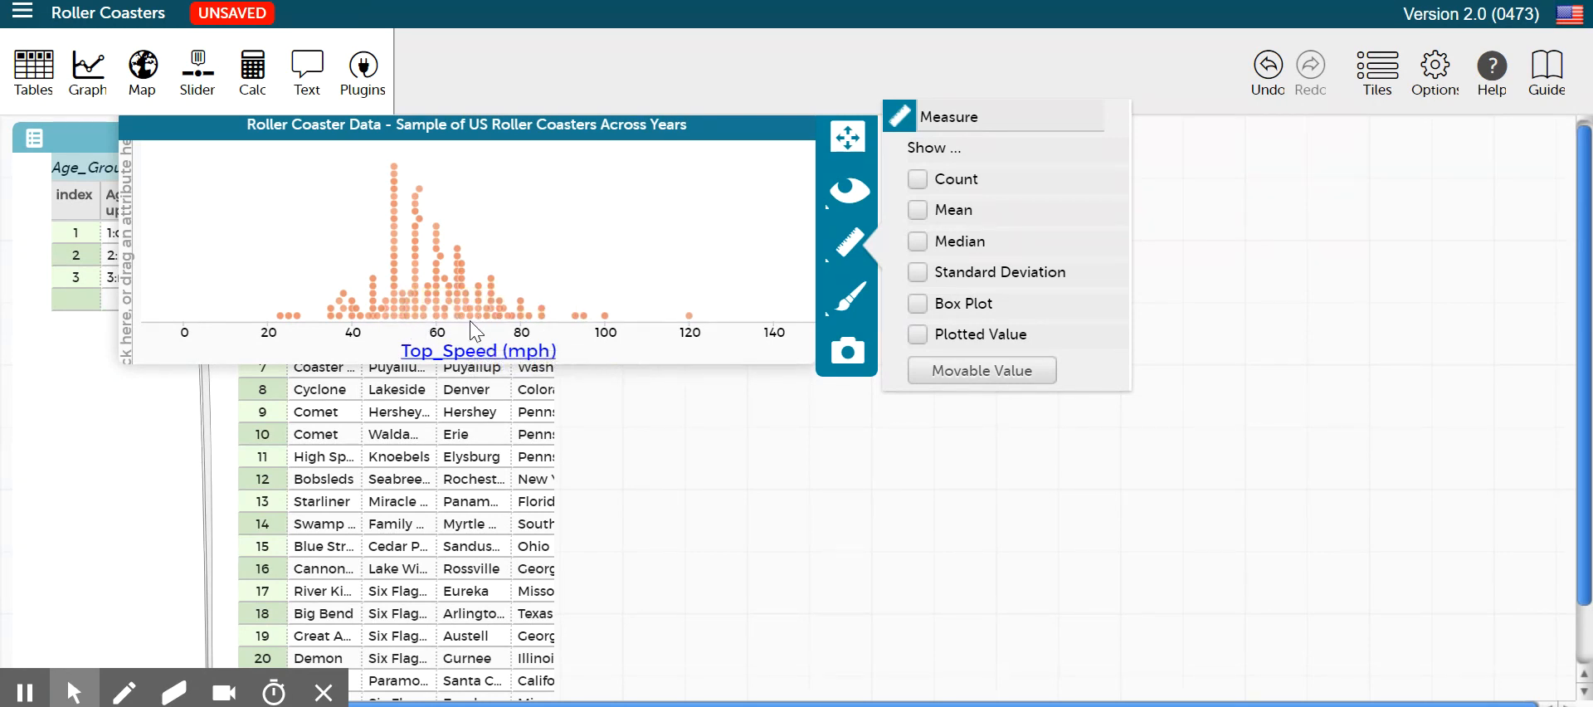
pyautogui.click(918, 212)
pyautogui.click(918, 272)
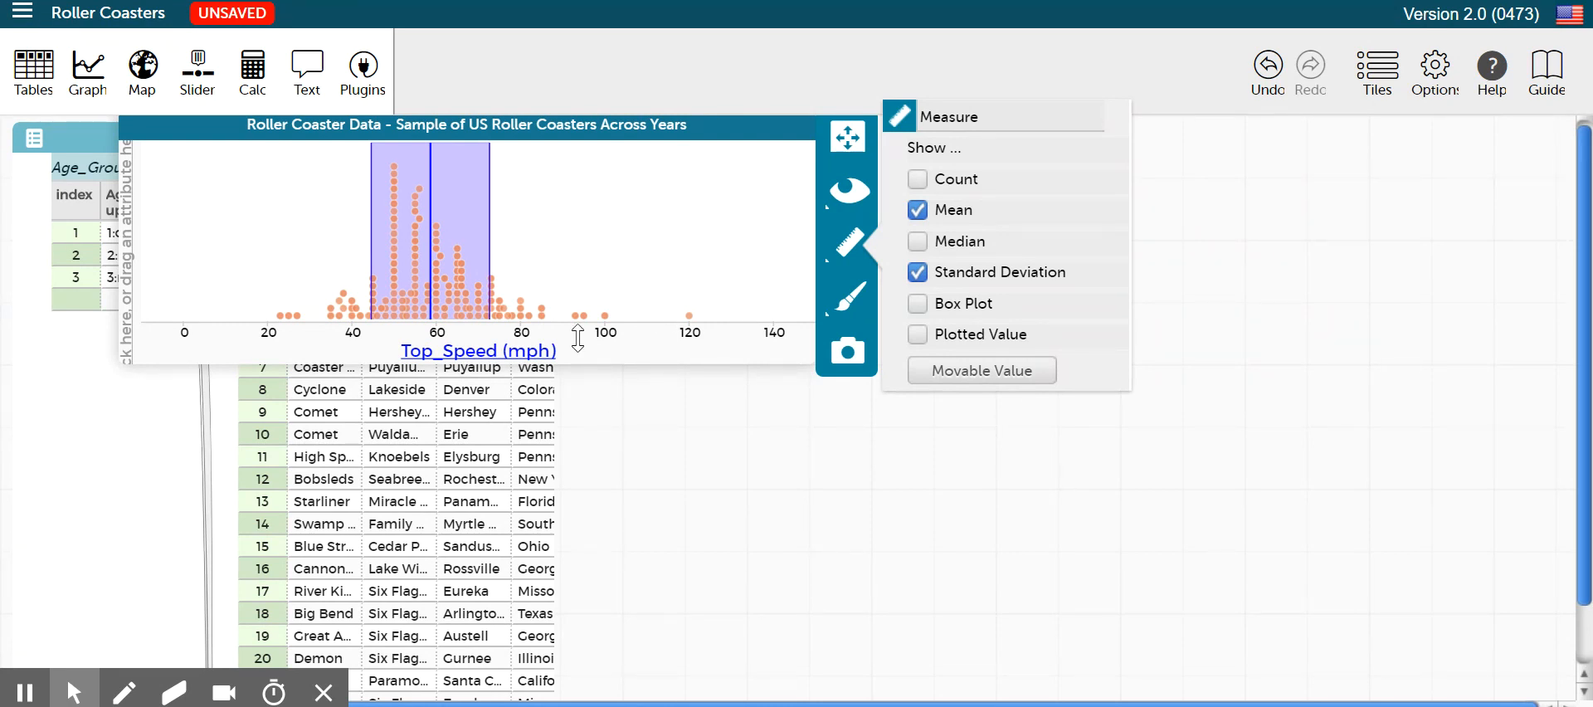
pyautogui.moveTo(491, 213)
# Switch to Word and read the roller coaster top speed distribution summary, comparing its typical interval with the plot
pyautogui.hotkey('alt', 'Tab')
pyautogui.scroll(-6, 941, 603)
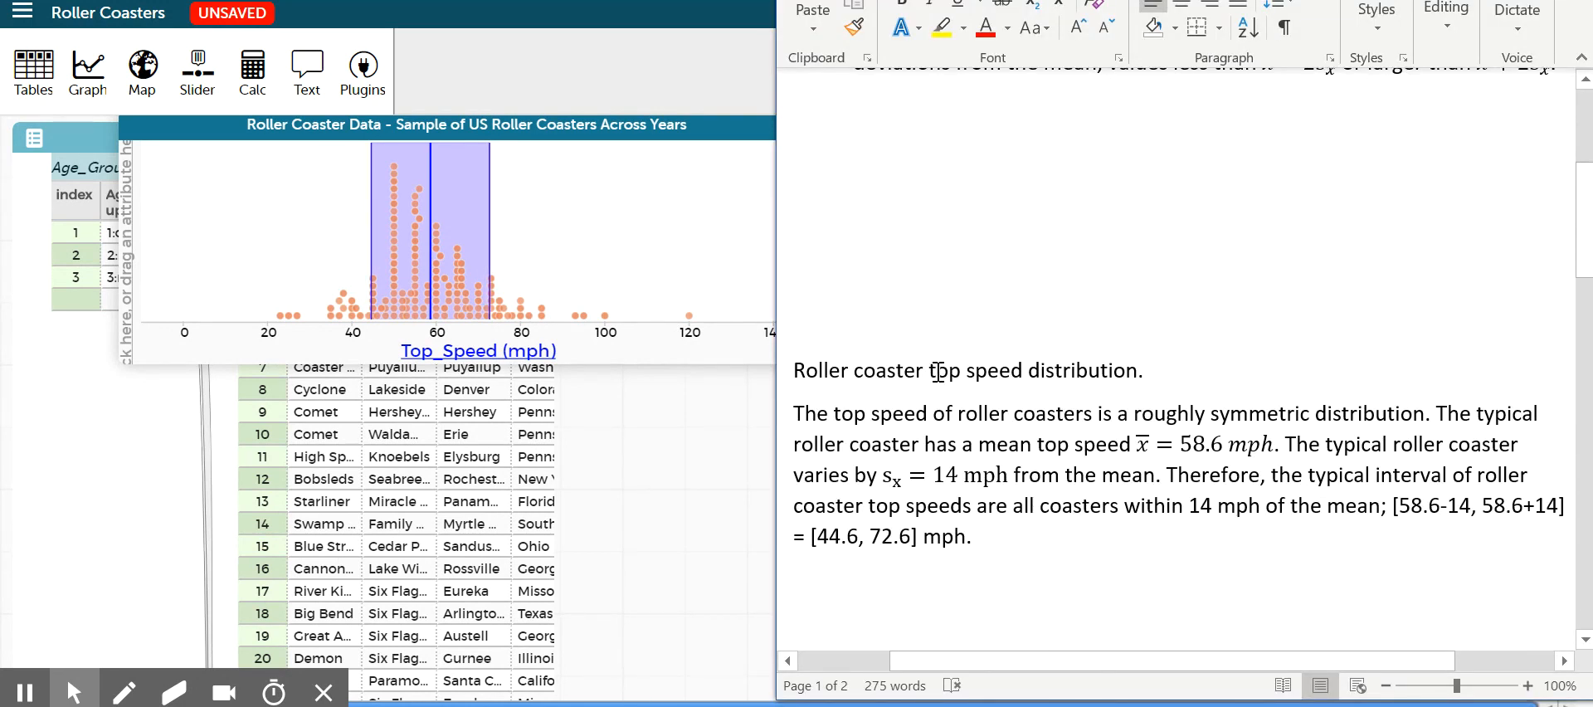
pyautogui.scroll(-3, 1031, 299)
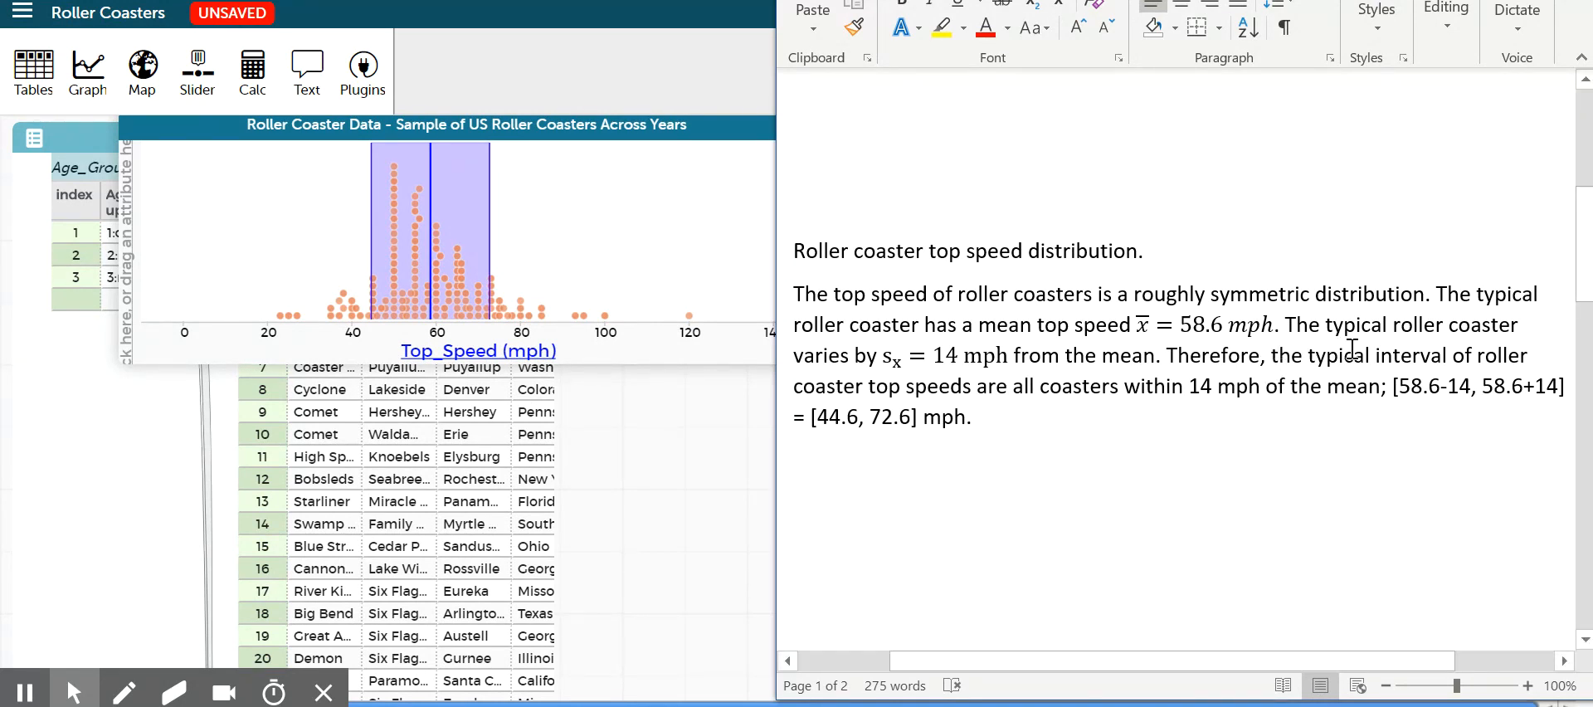
pyautogui.click(930, 367)
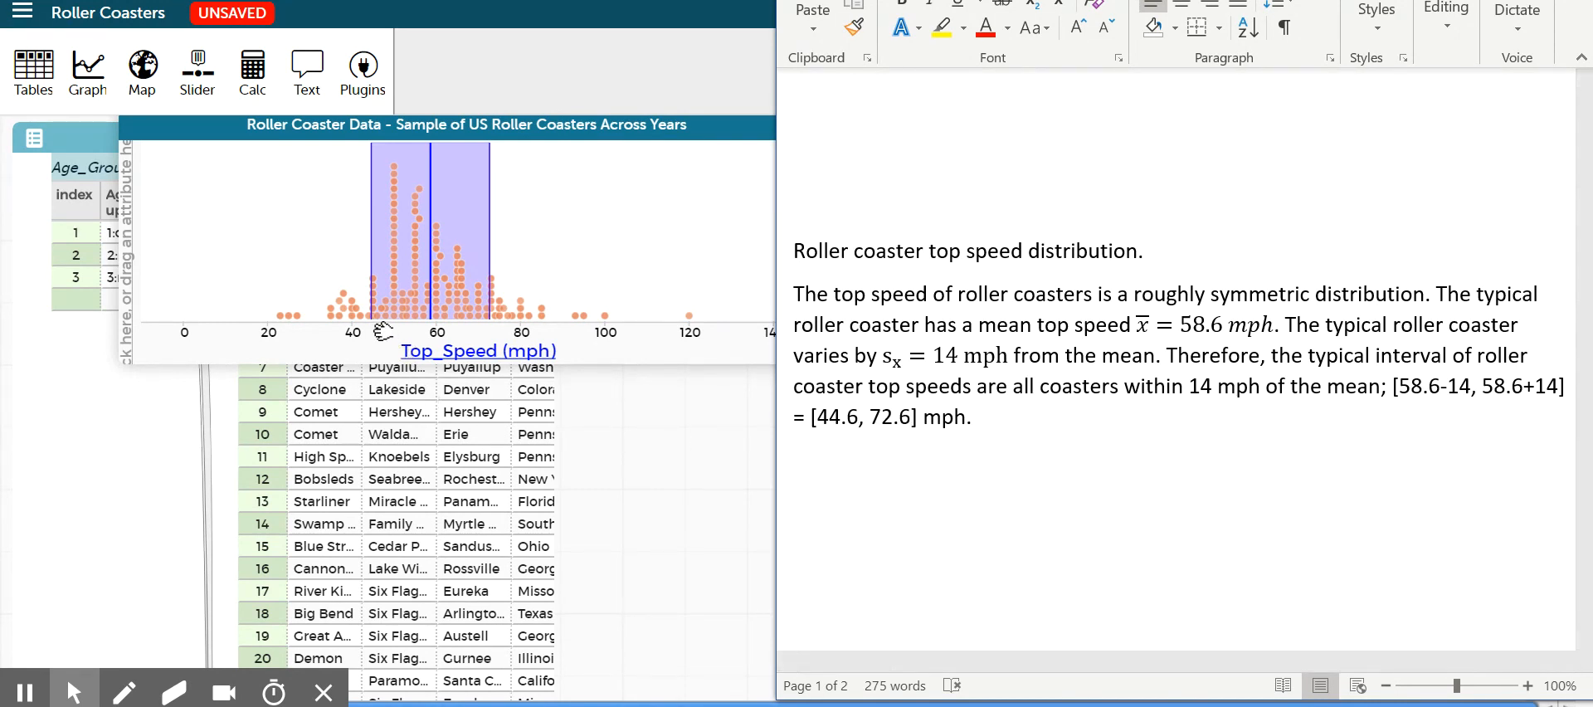
pyautogui.moveTo(484, 328)
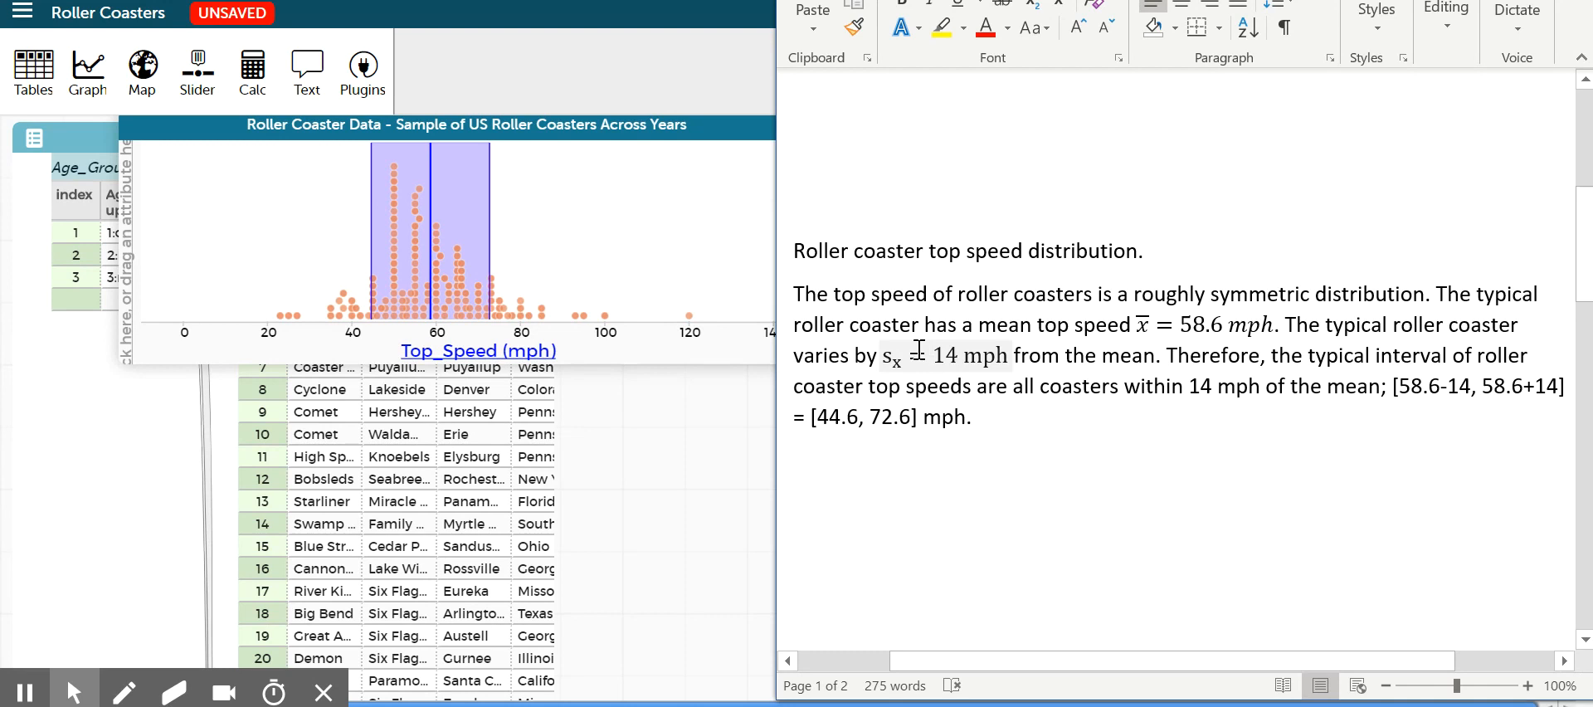
pyautogui.click(933, 356)
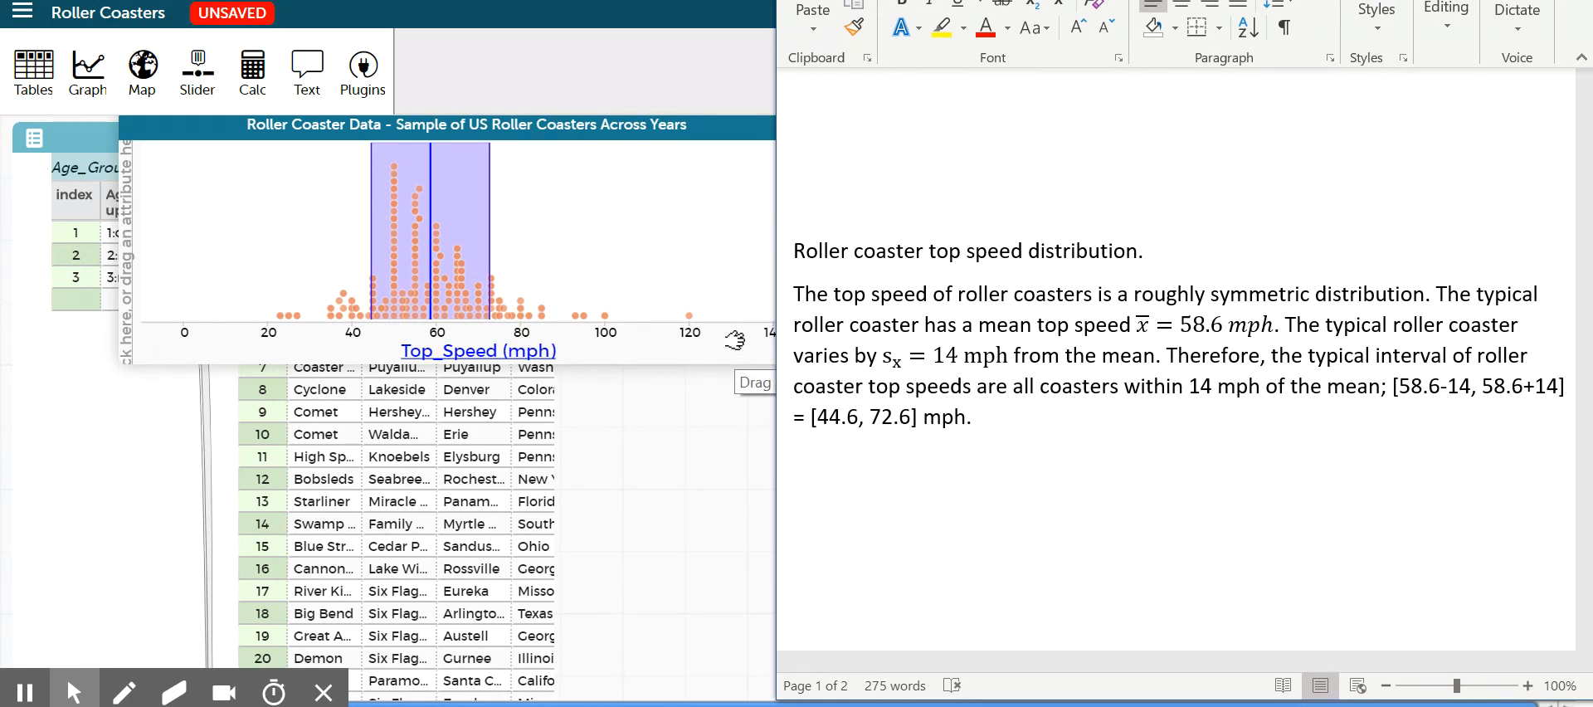
# Return to CODAP, move the graph beside the table, and split the dot plot by Inversions on the vertical axis
pyautogui.click(735, 340)
pyautogui.click(726, 139)
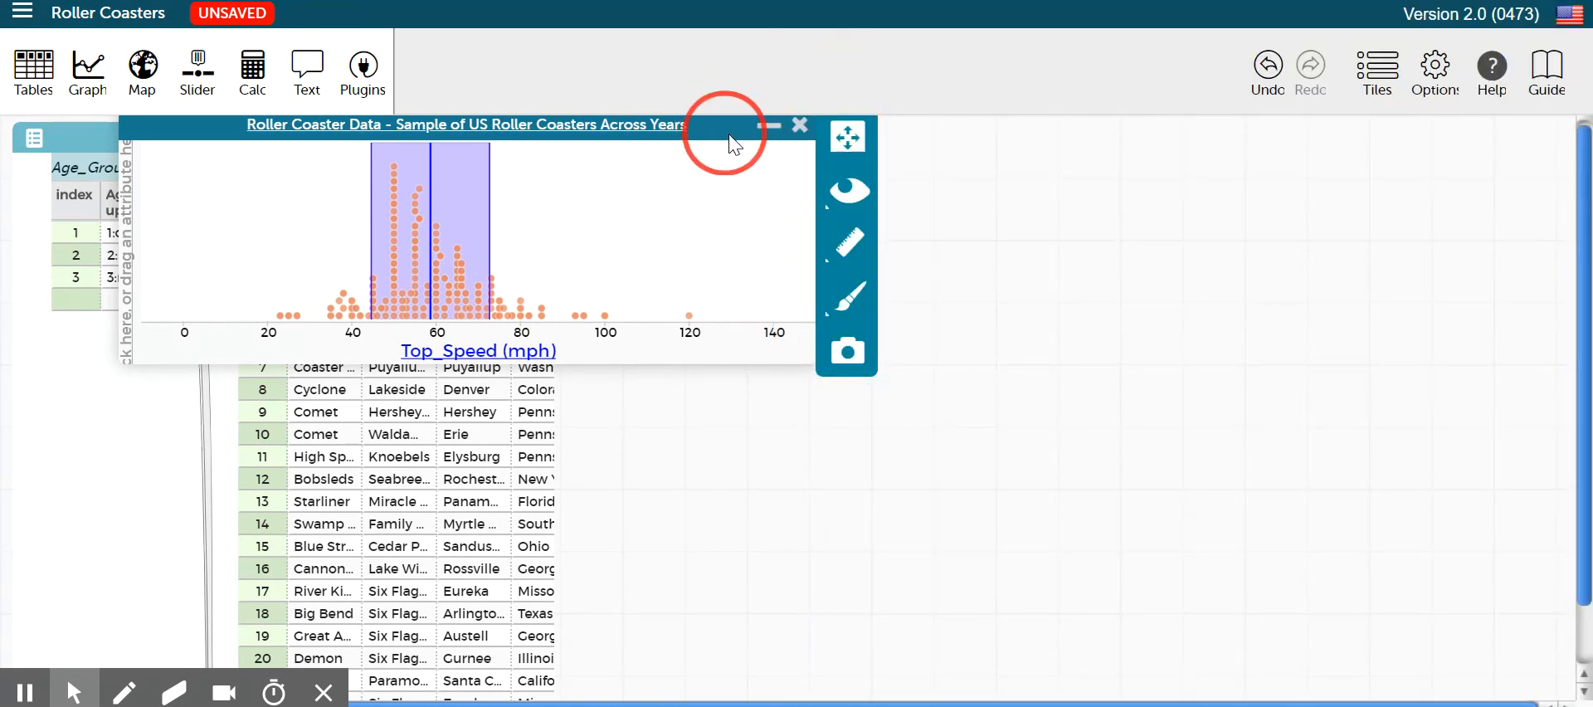
pyautogui.moveTo(726, 139); pyautogui.dragTo(1157, 147)
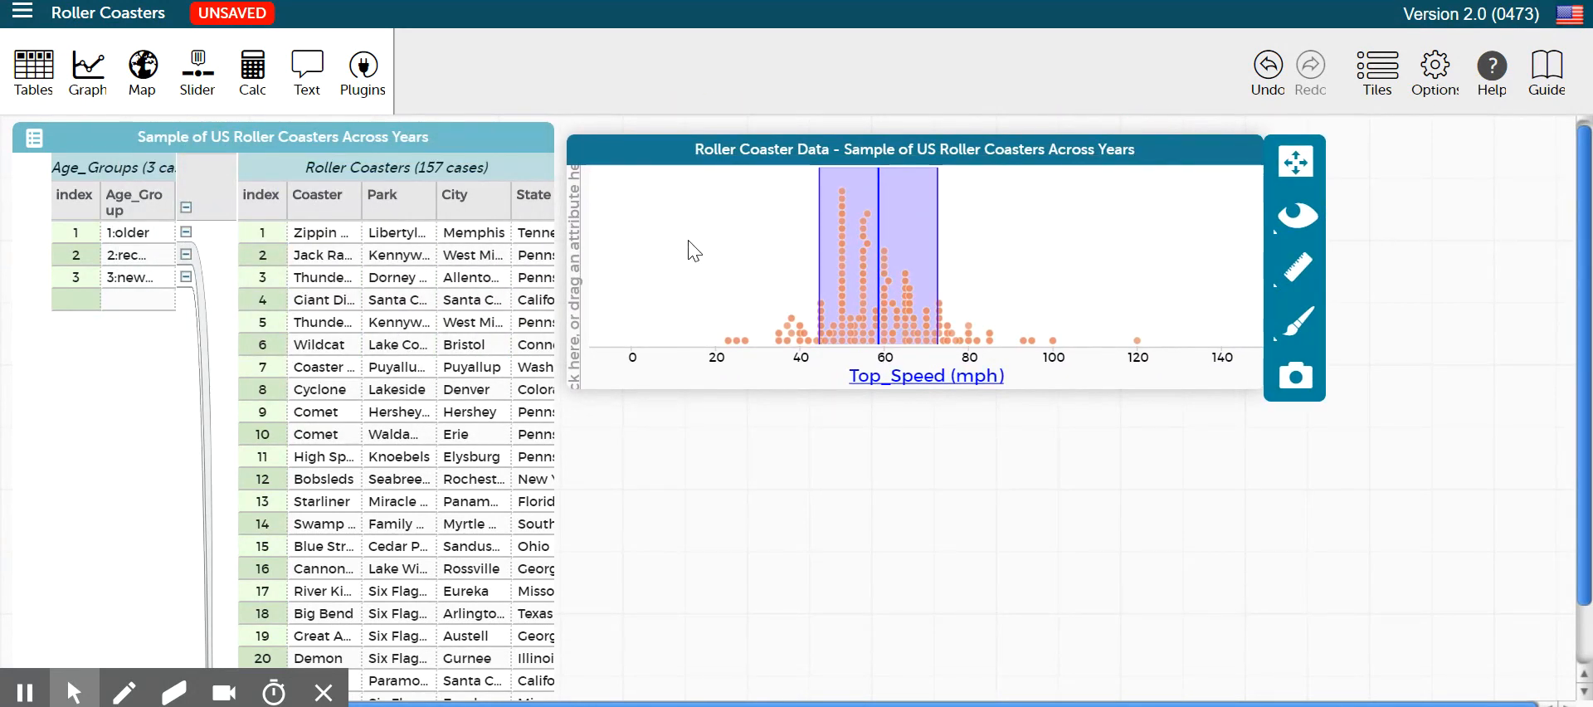
pyautogui.click(578, 252)
pyautogui.moveTo(598, 310)
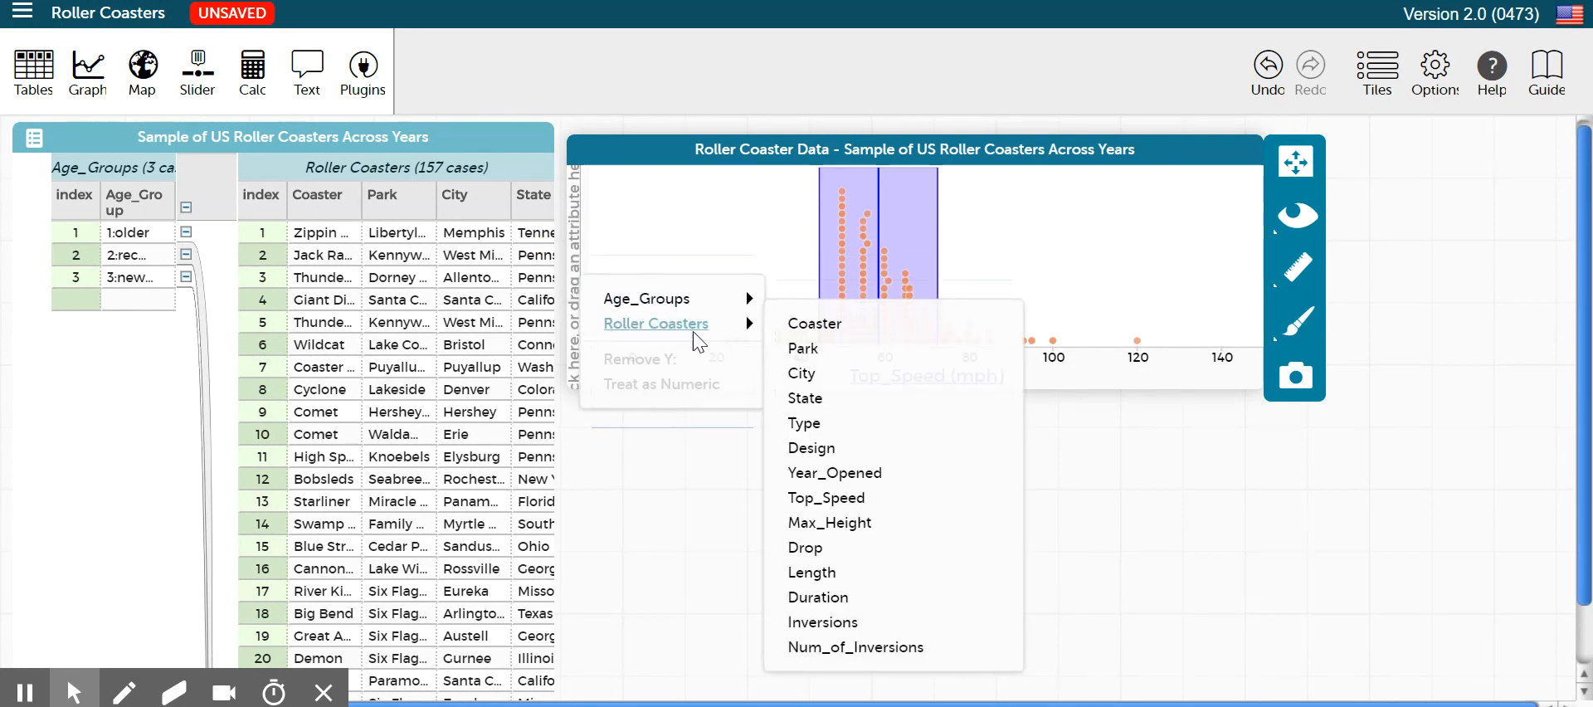
pyautogui.click(826, 624)
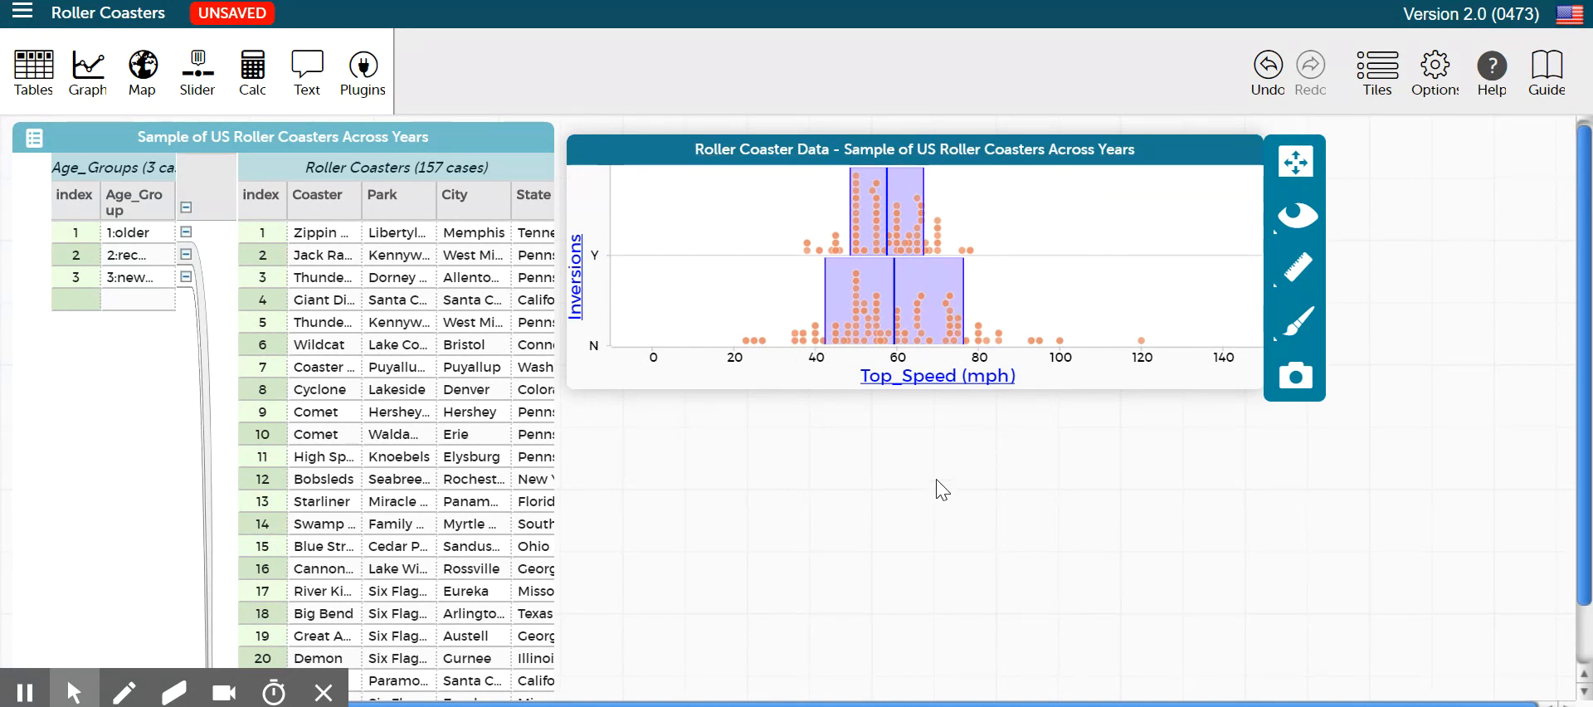
# Hide the mean and standard deviation on the Top_Speed plot split by Inversions
pyautogui.click(1299, 274)
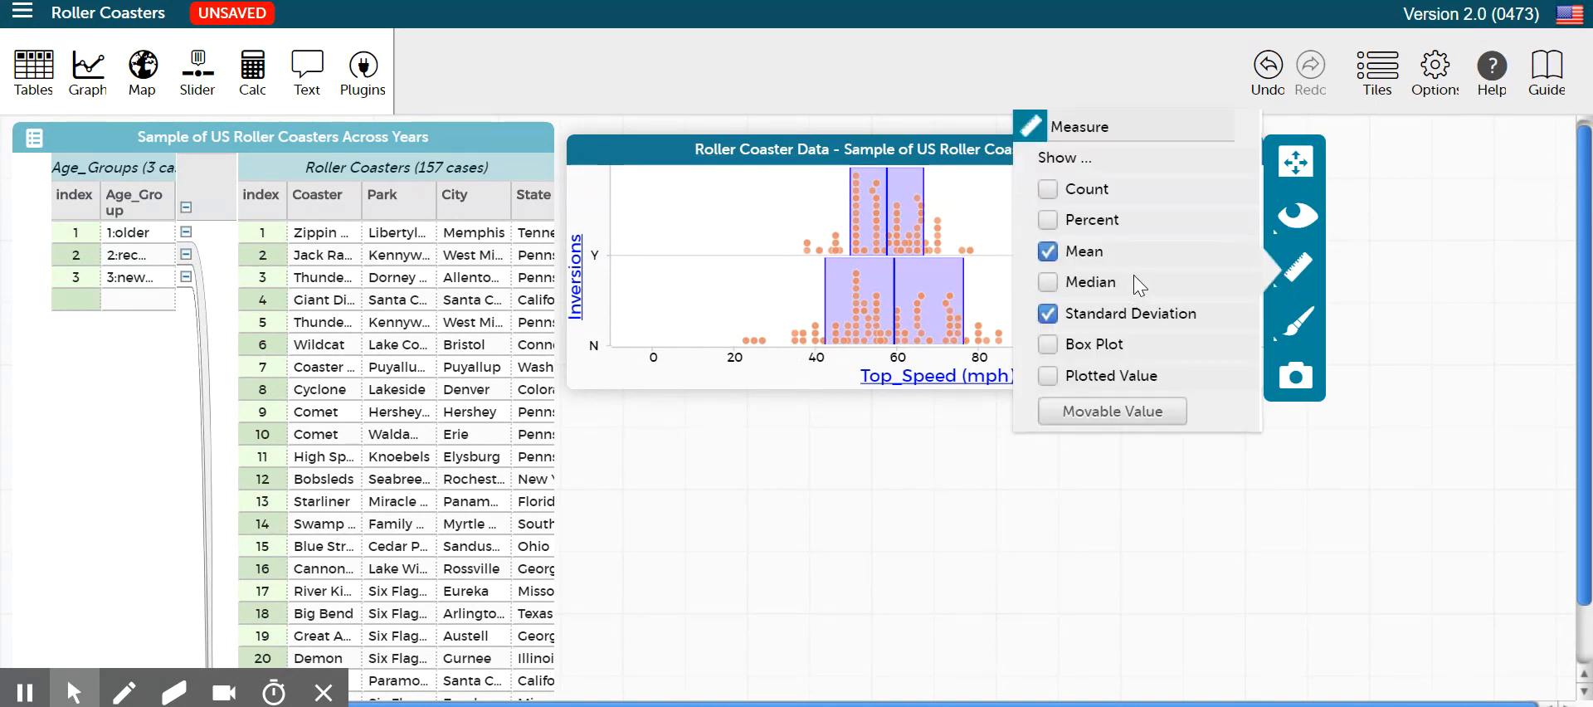
pyautogui.click(1048, 250)
pyautogui.click(1039, 315)
pyautogui.click(803, 463)
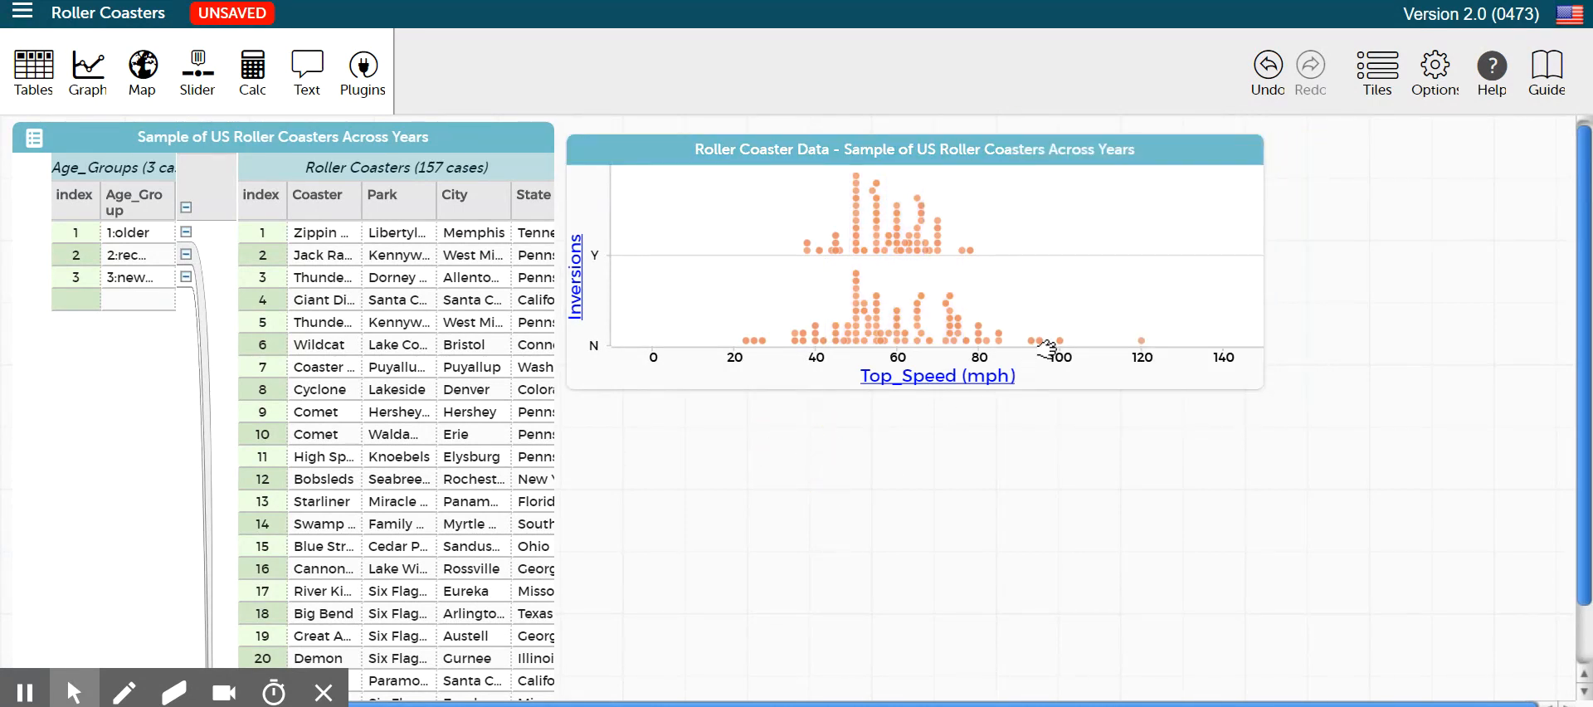
# Show the mean on the Top_Speed plot split by Inversions and inspect the mean value of each group
pyautogui.moveTo(1168, 152); pyautogui.dragTo(1099, 159)
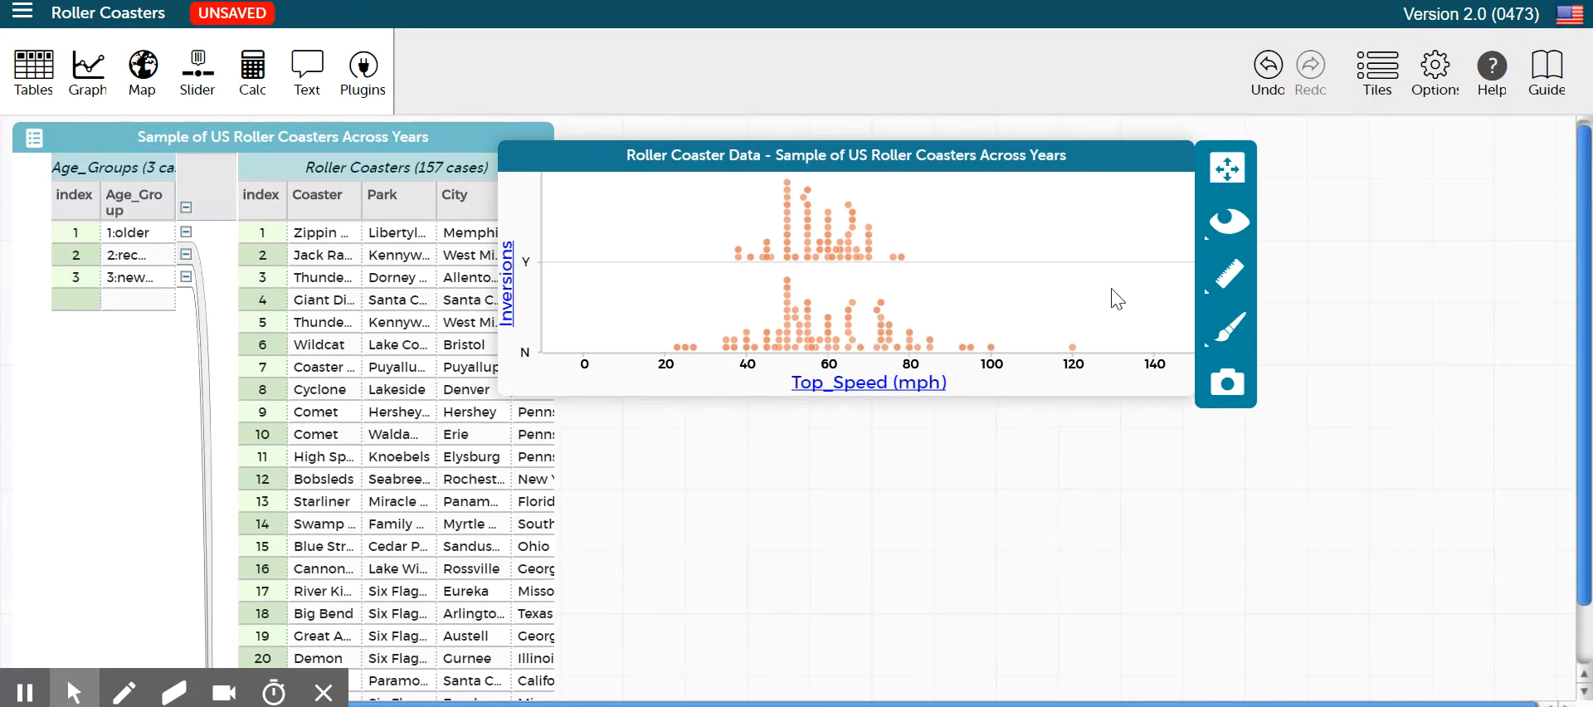
pyautogui.click(1210, 276)
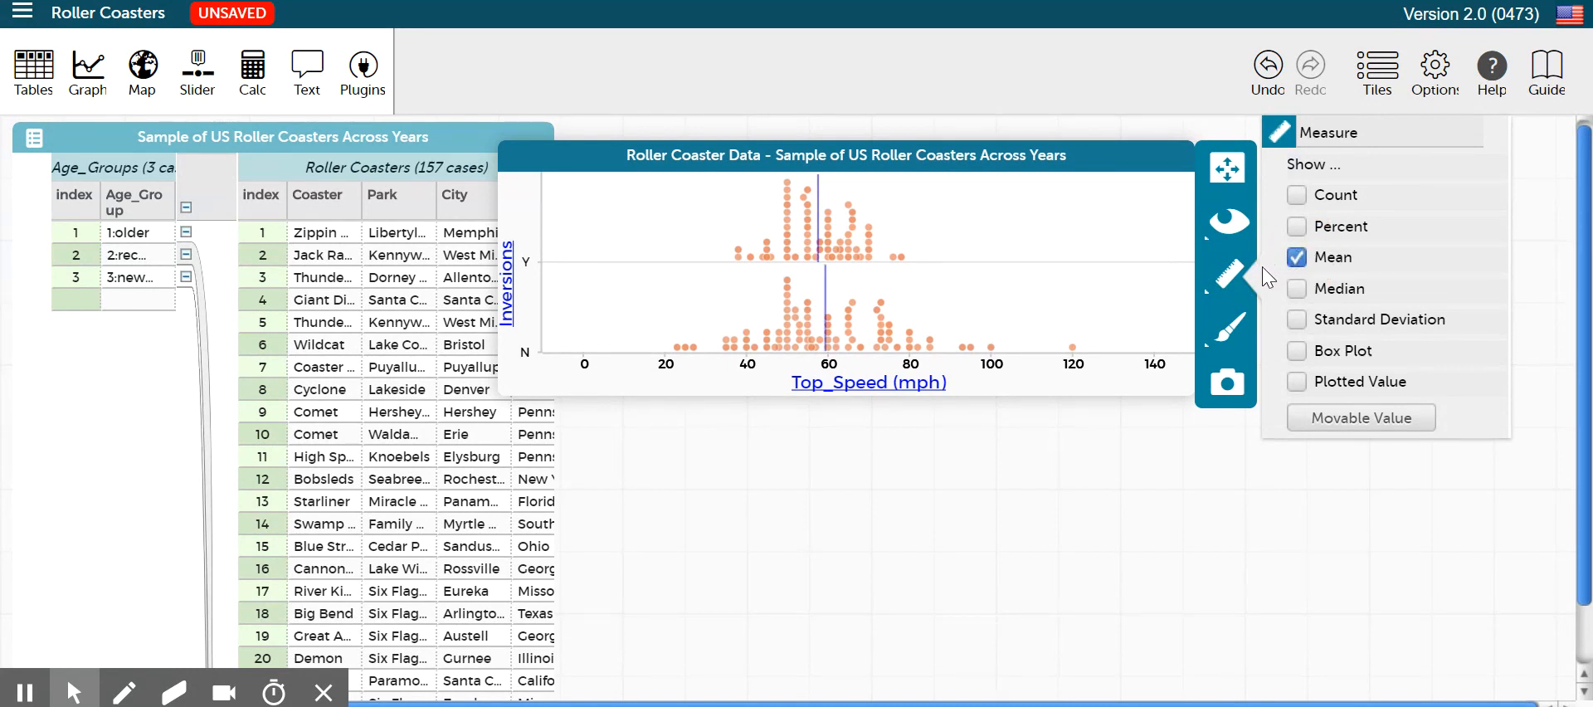
pyautogui.moveTo(817, 199)
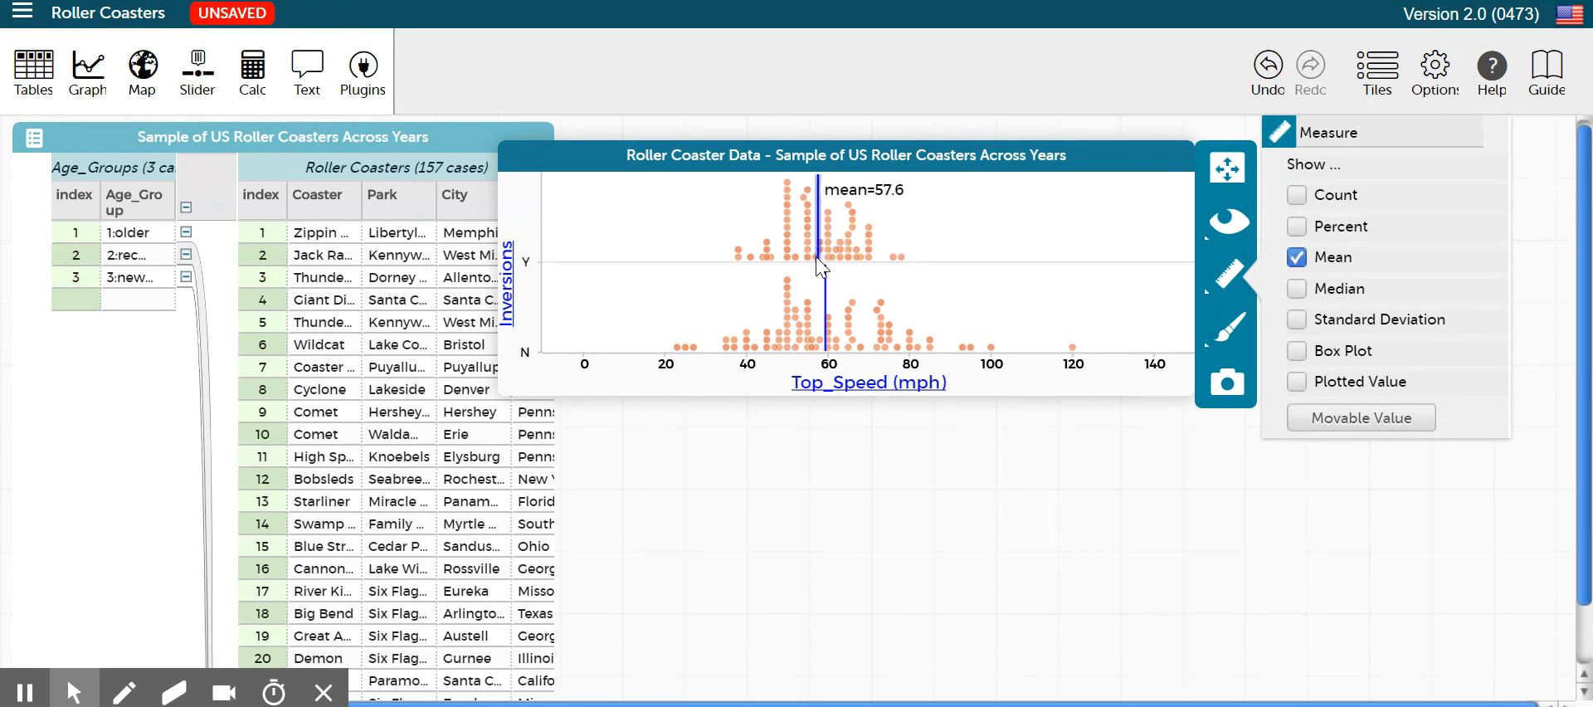
pyautogui.moveTo(828, 284)
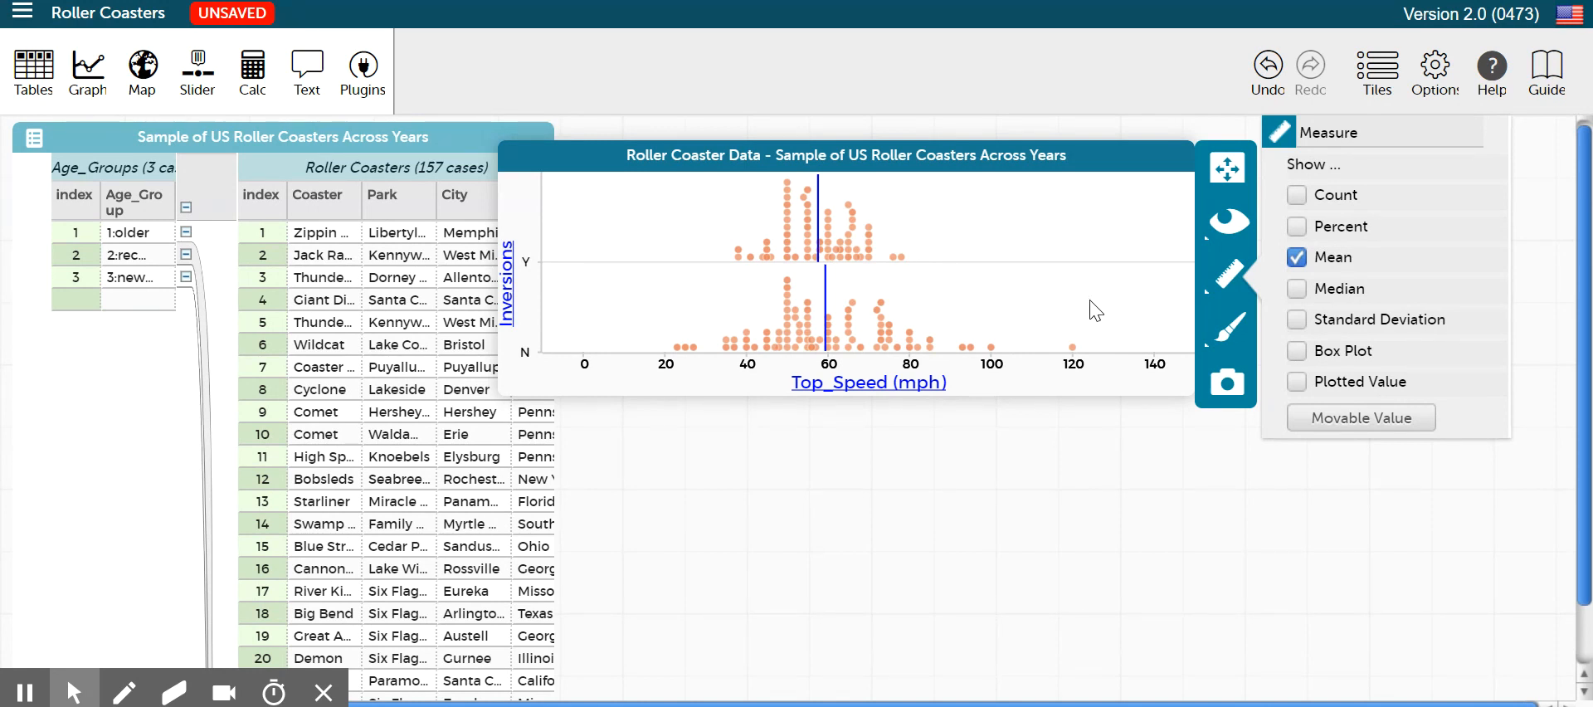
# Add the standard deviation to the split Top_Speed plot and inspect the spread around the mean for both Inversions groups
pyautogui.click(1297, 318)
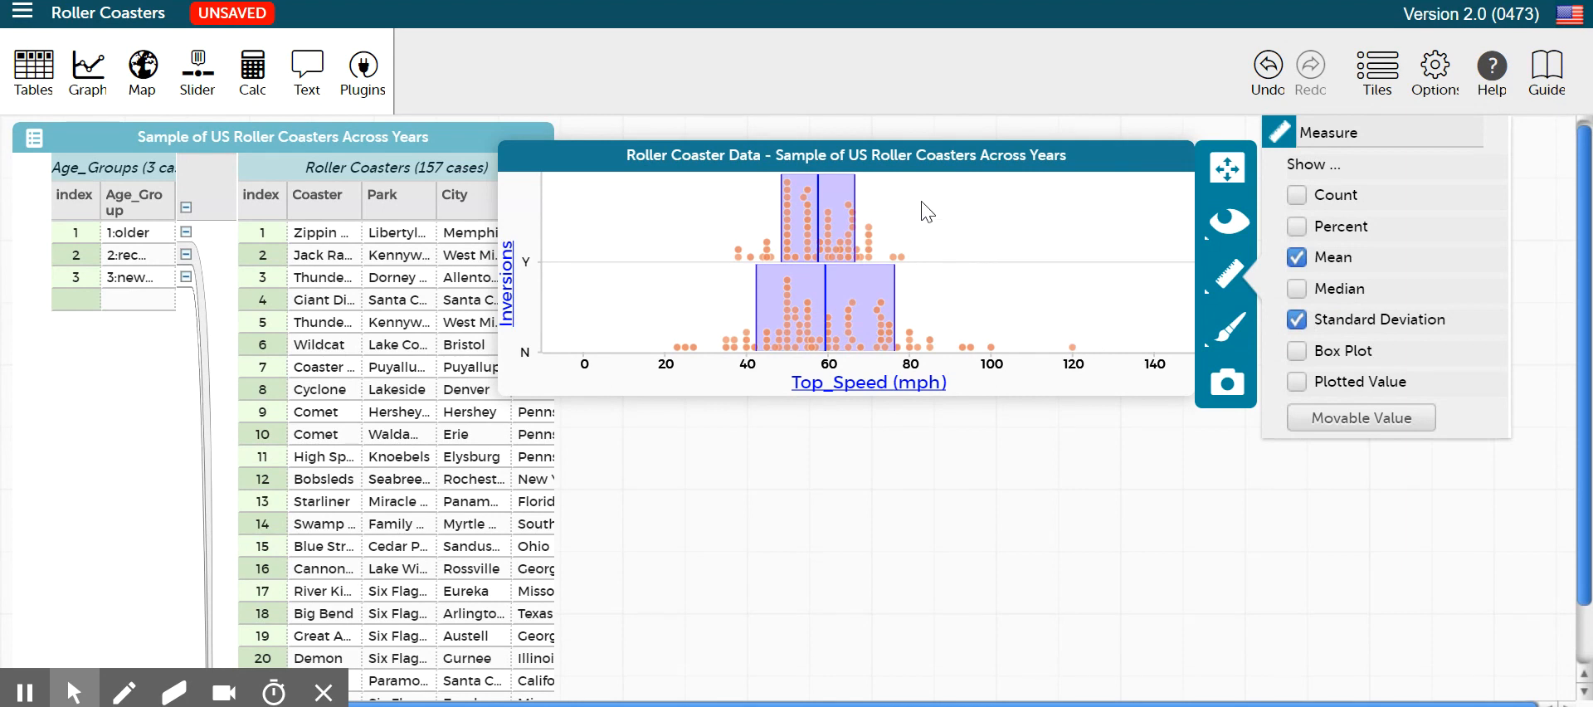
pyautogui.moveTo(860, 199)
pyautogui.moveTo(899, 285)
pyautogui.moveTo(825, 273)
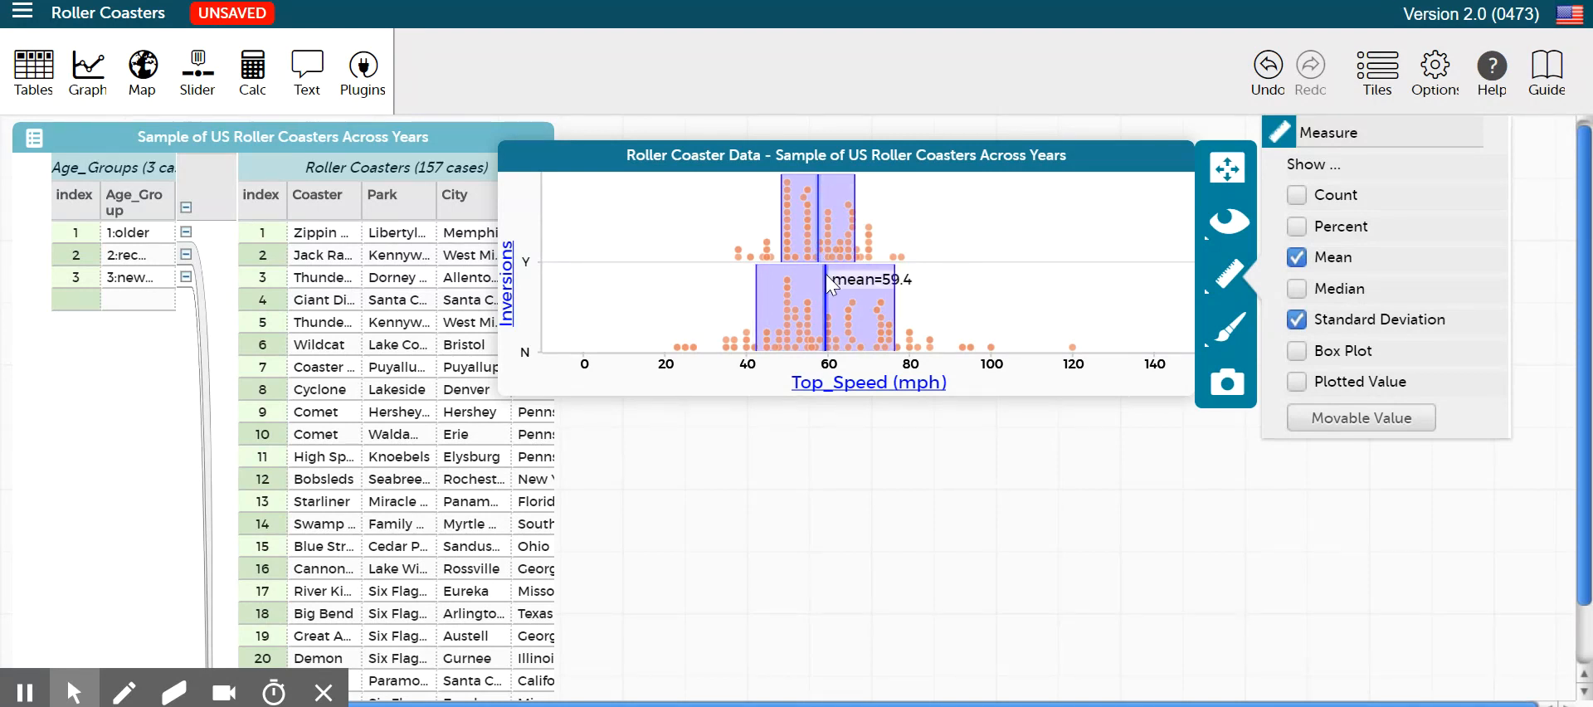
pyautogui.moveTo(858, 231)
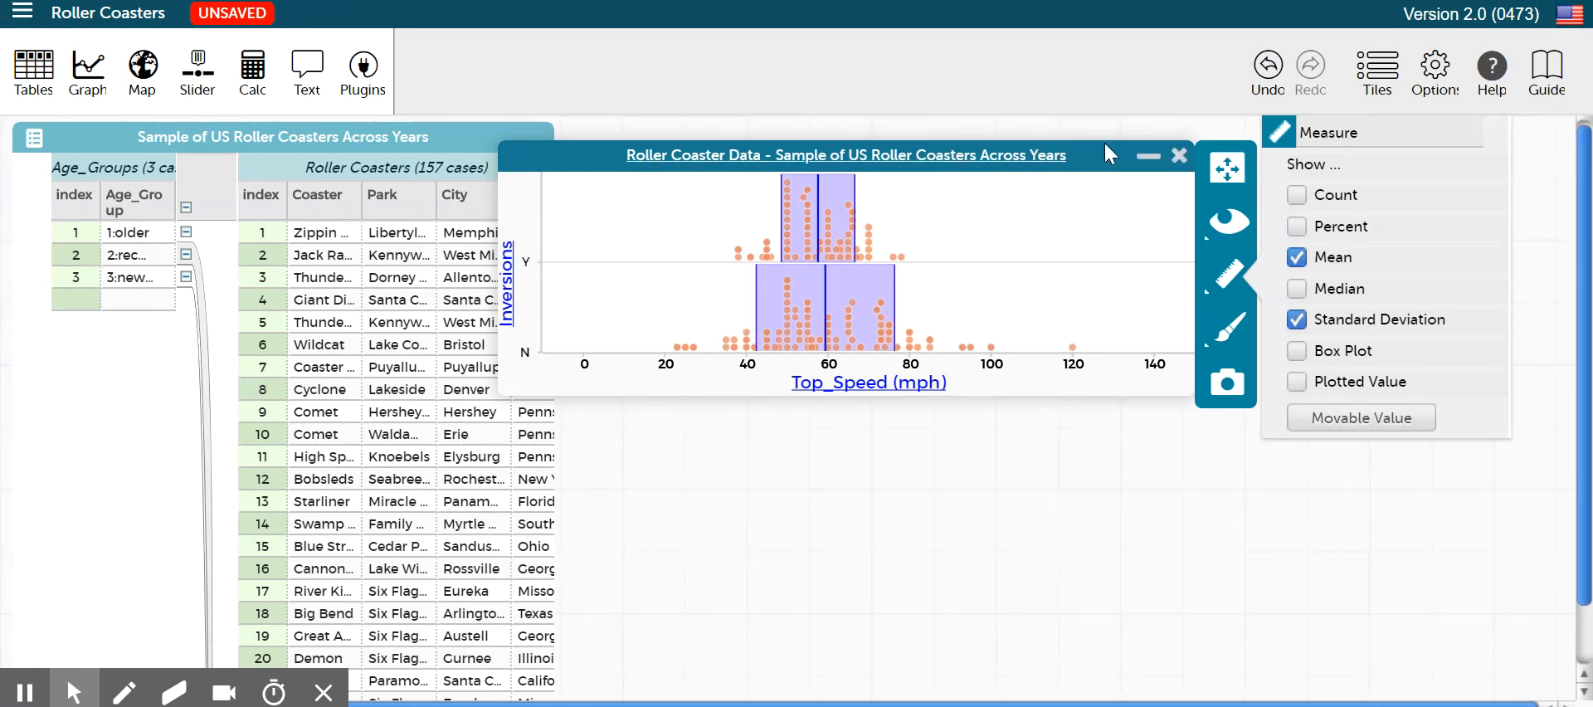
# Move the graph over the data table, and switch to Word to read the paragraph comparing coasters with and without inversions
pyautogui.moveTo(1104, 143); pyautogui.dragTo(684, 144)
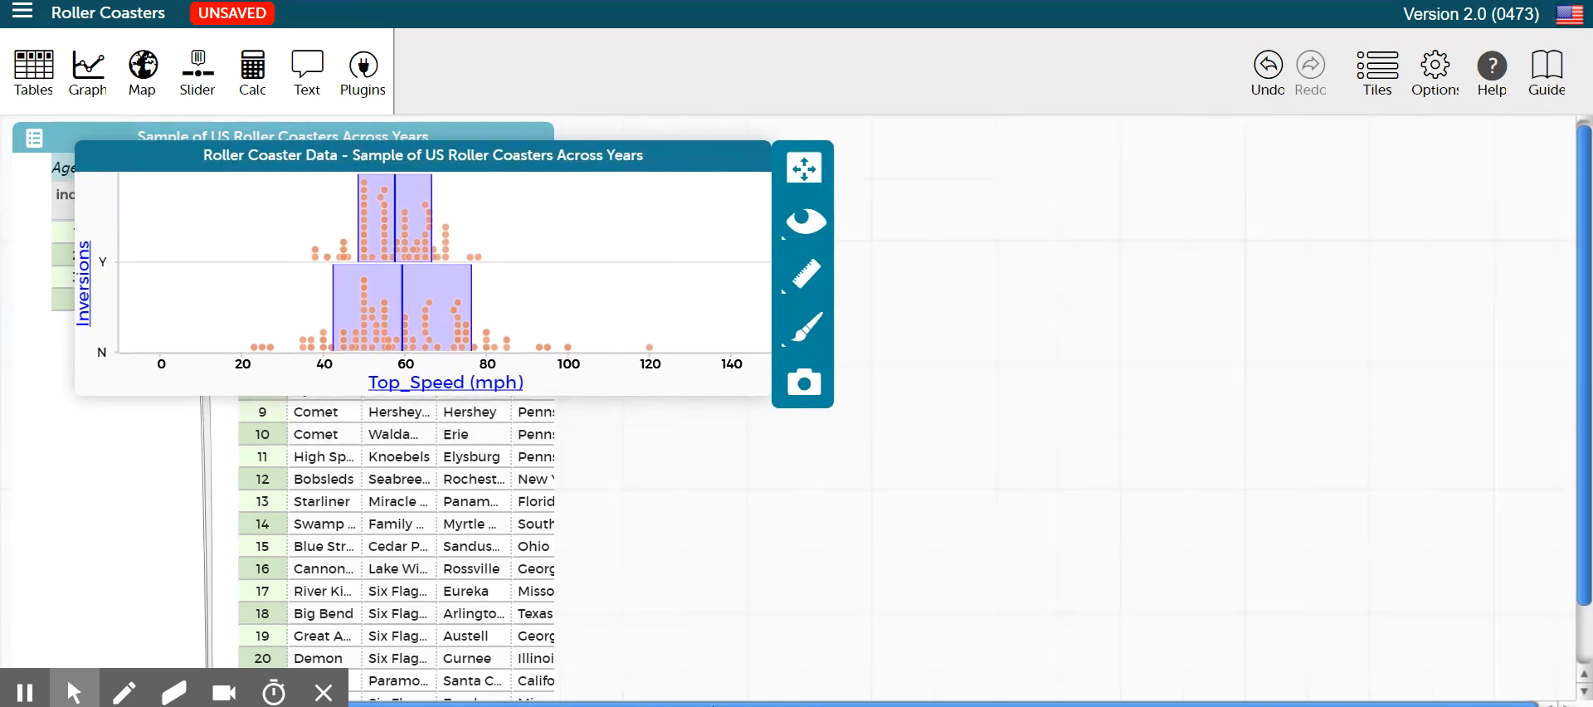
pyautogui.hotkey('alt', 'Tab')
pyautogui.scroll(-3, 1177, 412)
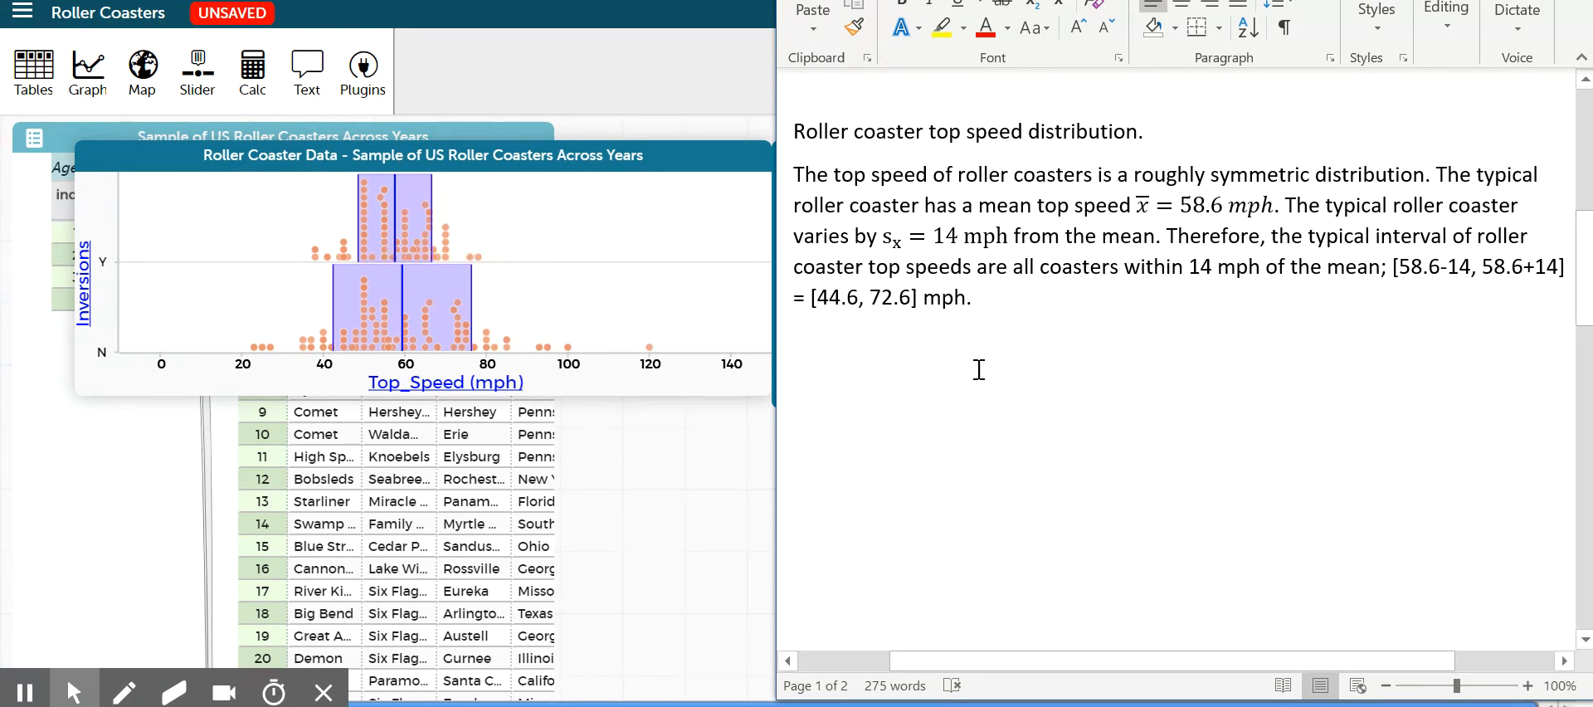
pyautogui.scroll(-15, 987, 361)
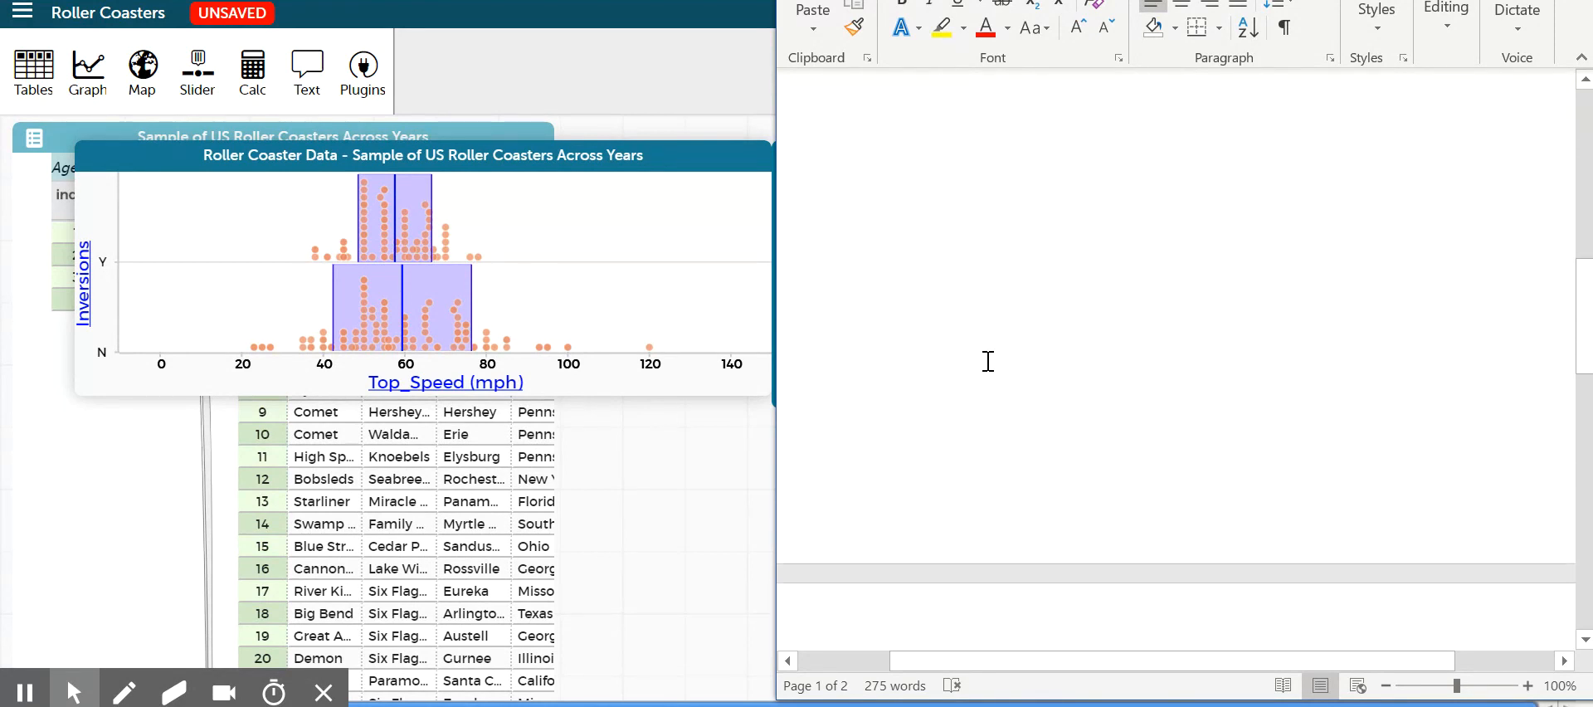
pyautogui.scroll(-2, 988, 361)
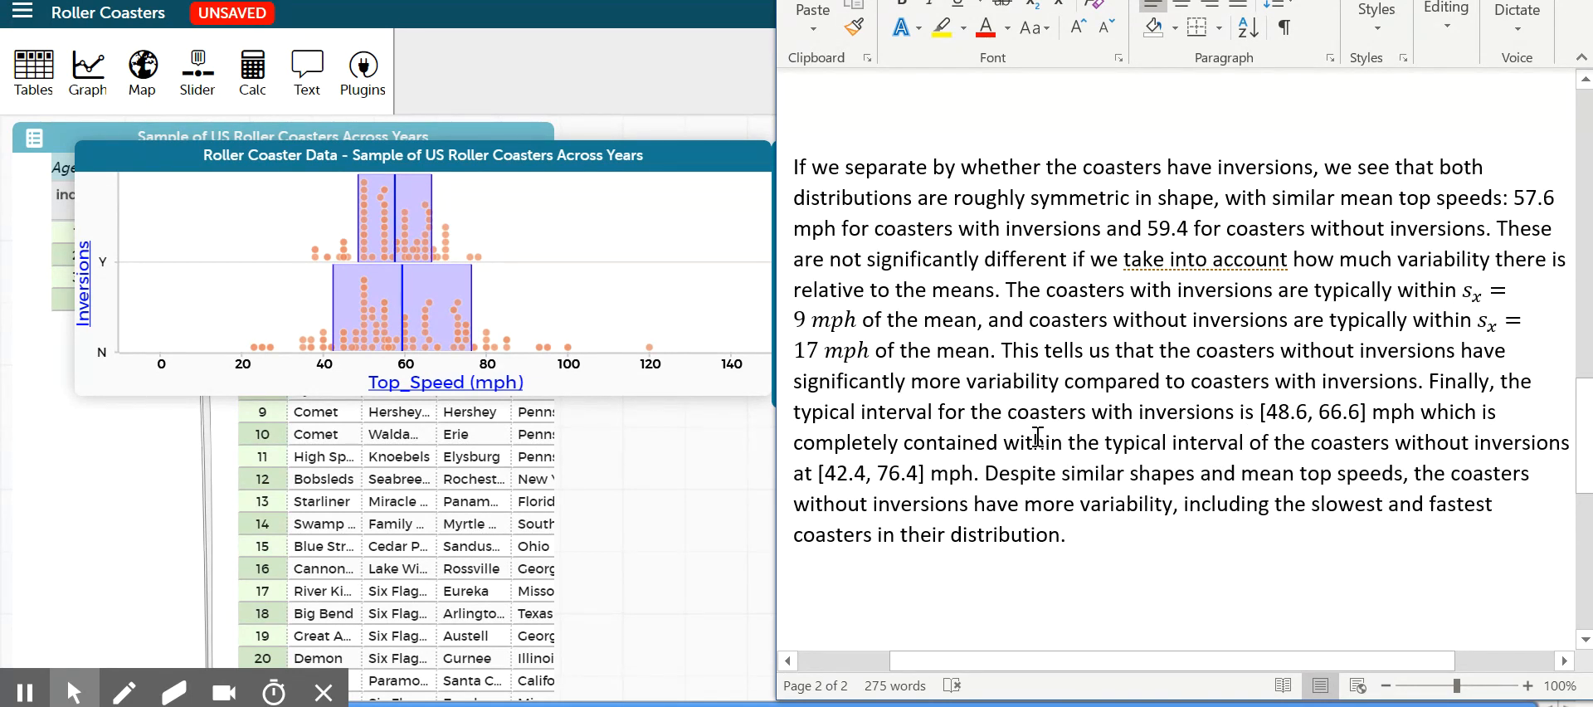
# Compare the written means, variability and typical intervals with the dots of both Inversions groups on the plot, and return to CODAP
pyautogui.moveTo(386, 320)
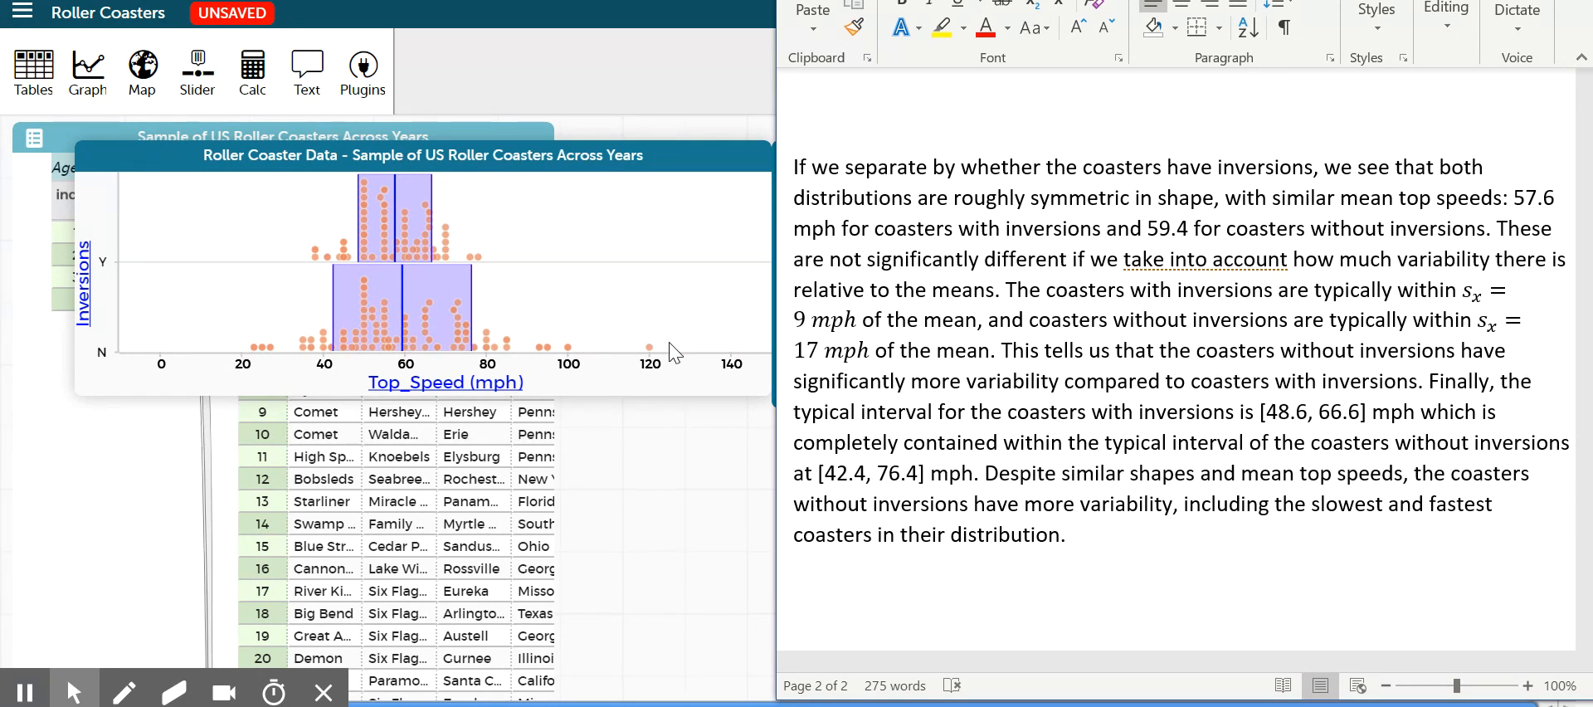
pyautogui.moveTo(410, 255)
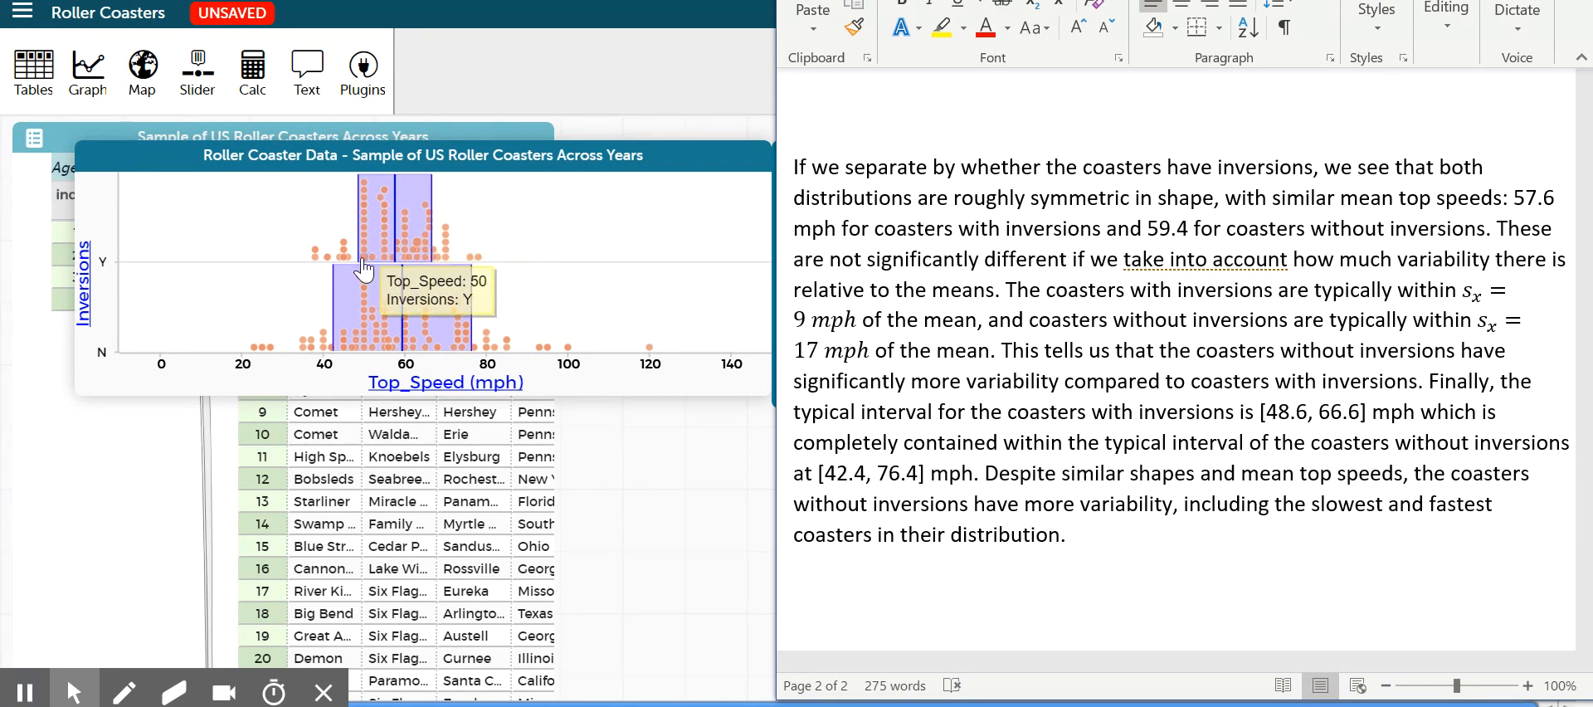
pyautogui.moveTo(314, 264)
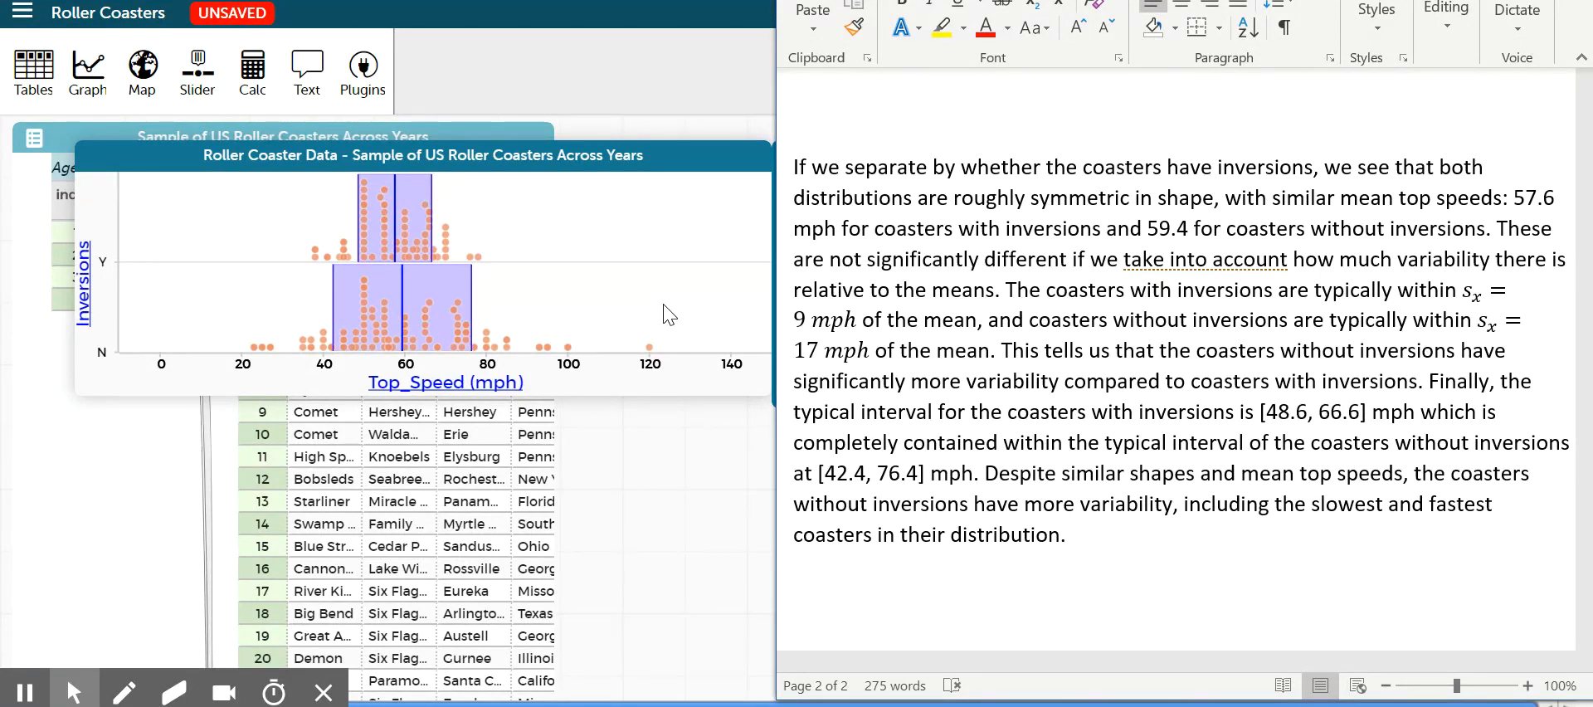
pyautogui.moveTo(431, 227)
pyautogui.hotkey('alt', 'Tab')
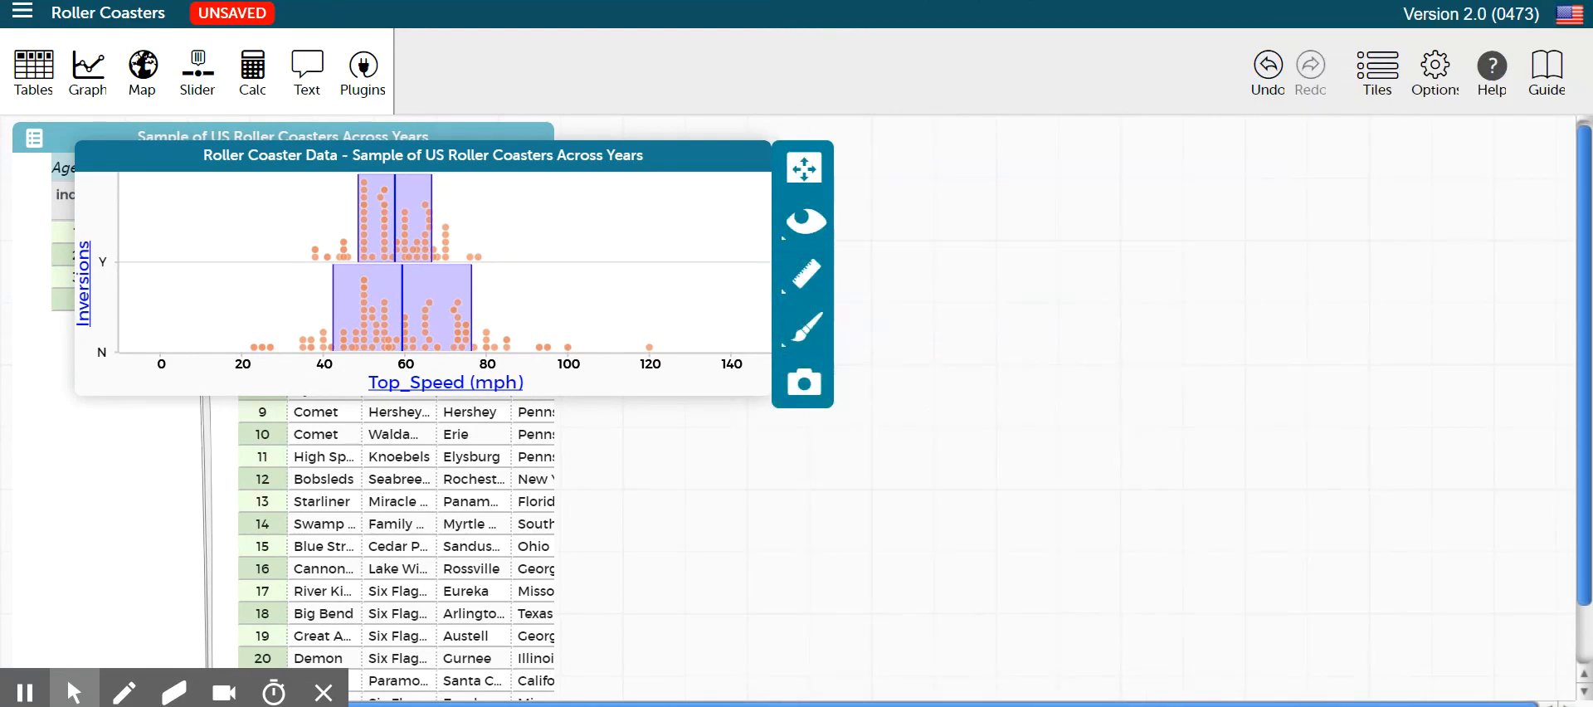